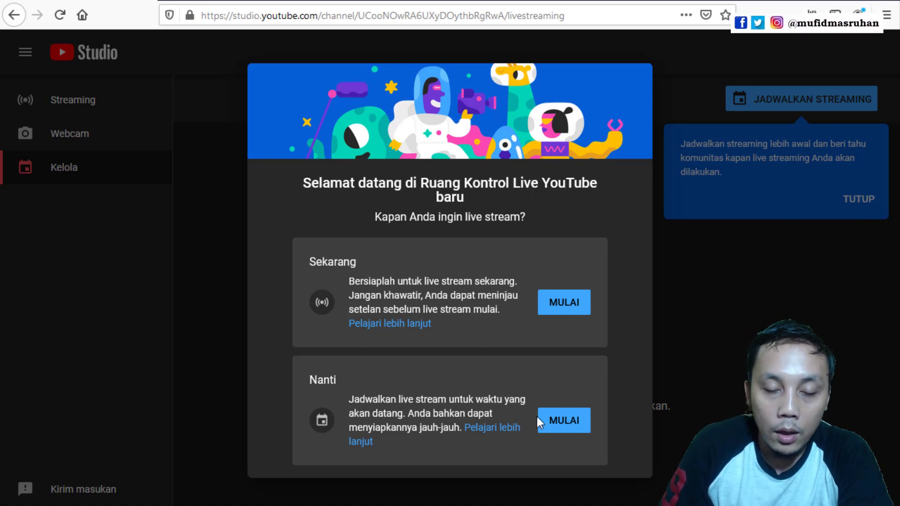
Choose a live stream for later using streaming software, and start scheduling a new stream.
left_click(572, 421)
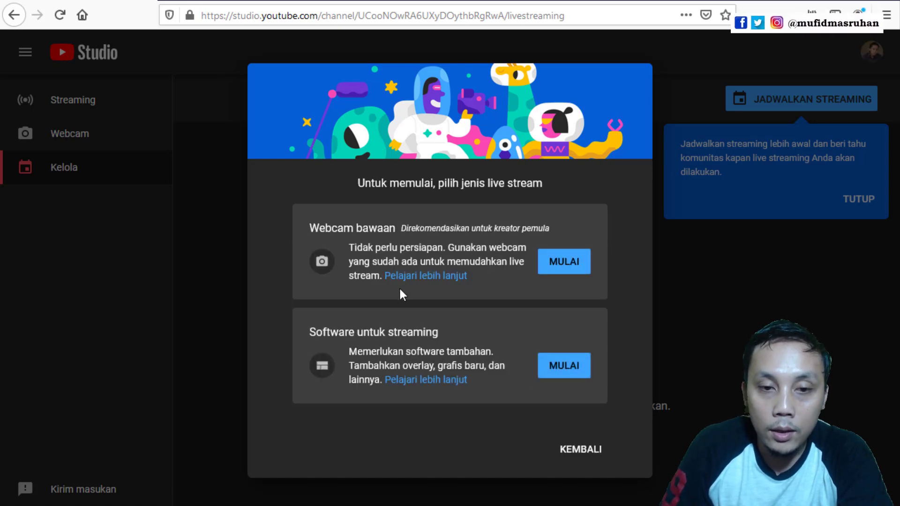
left_click(570, 376)
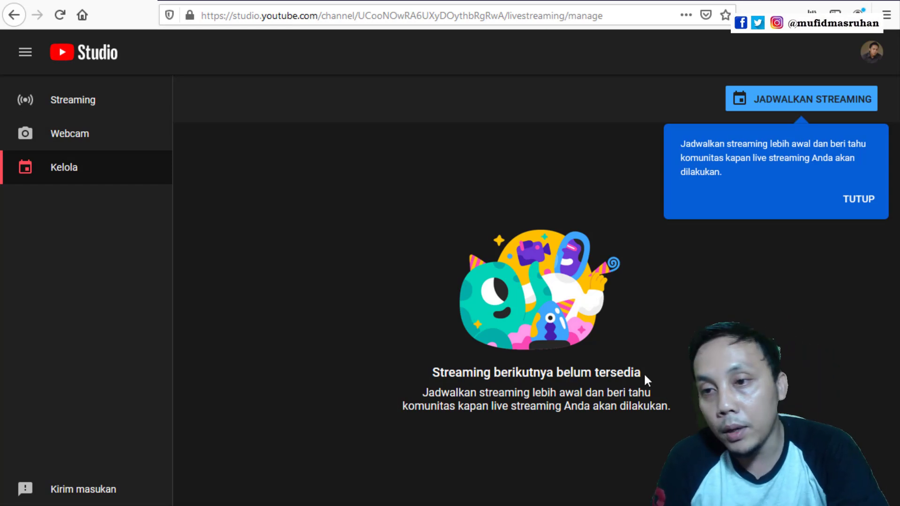
left_click(862, 200)
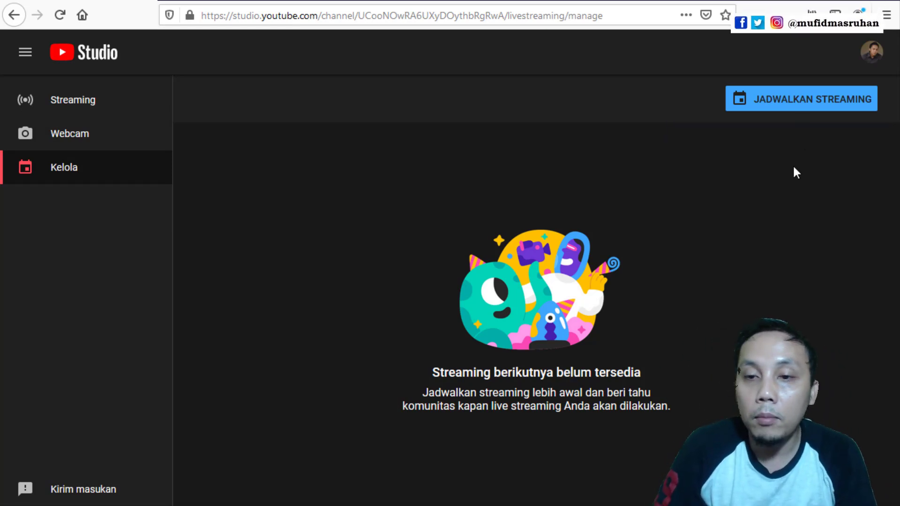
left_click(755, 109)
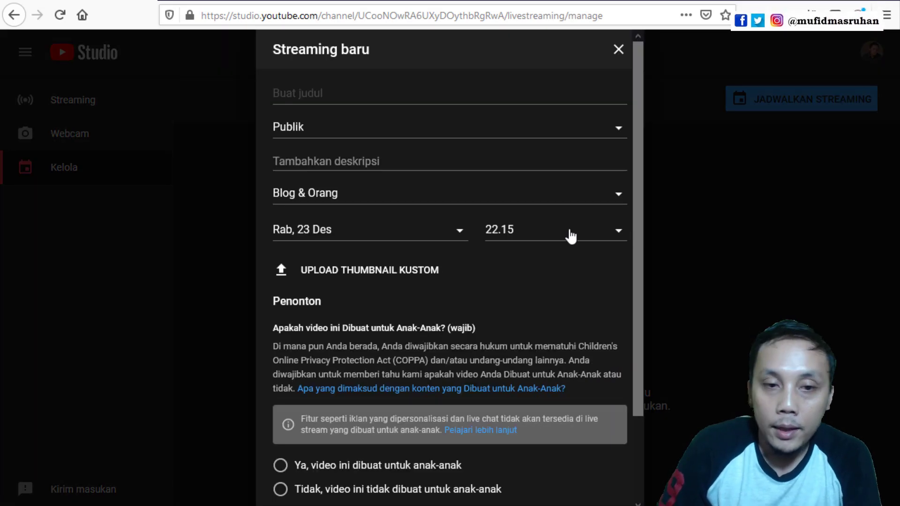
Title the new stream "Webinar pendidikan" and set its visibility to Publik.
left_click(393, 93)
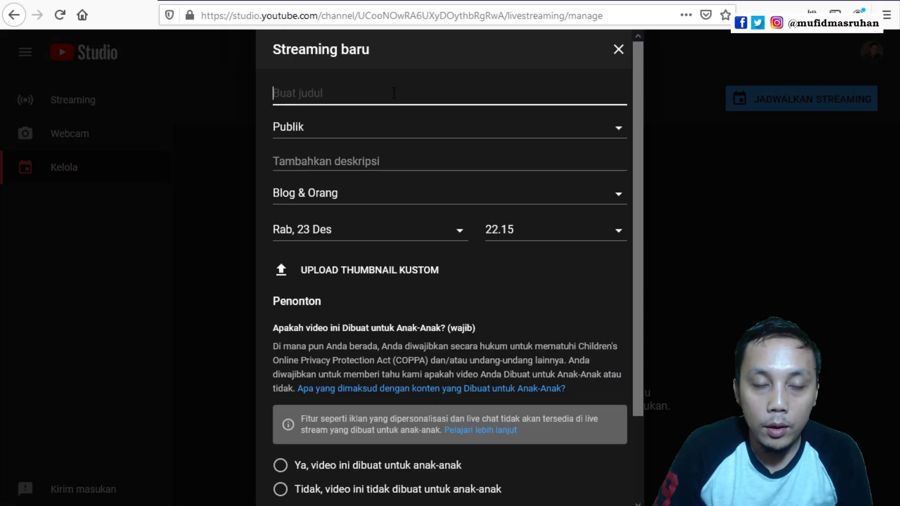
type("web")
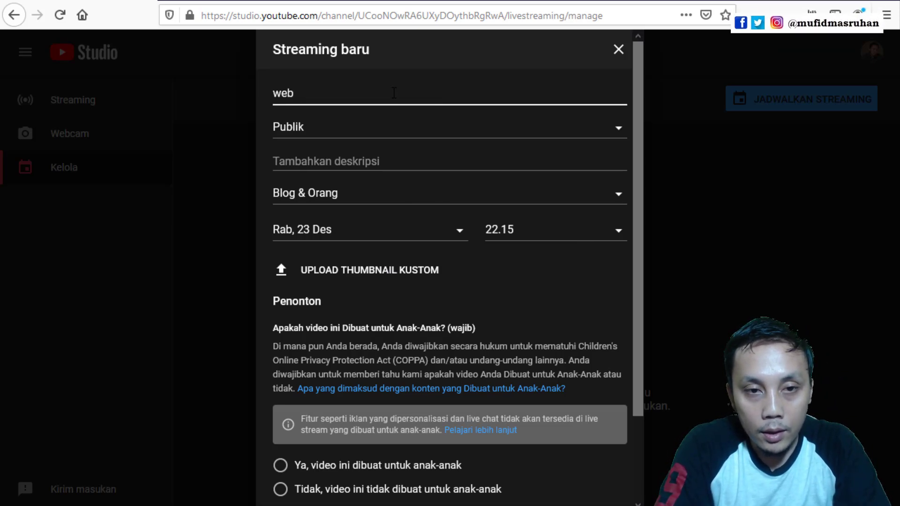
key("BackSpace")
key("BackSpace")
key("BackSpace")
type("Web")
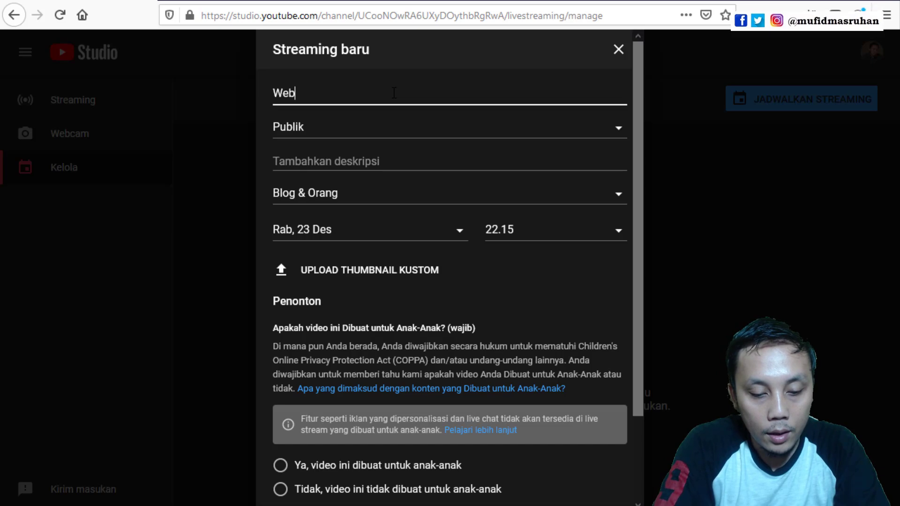
type("inar pendidikan")
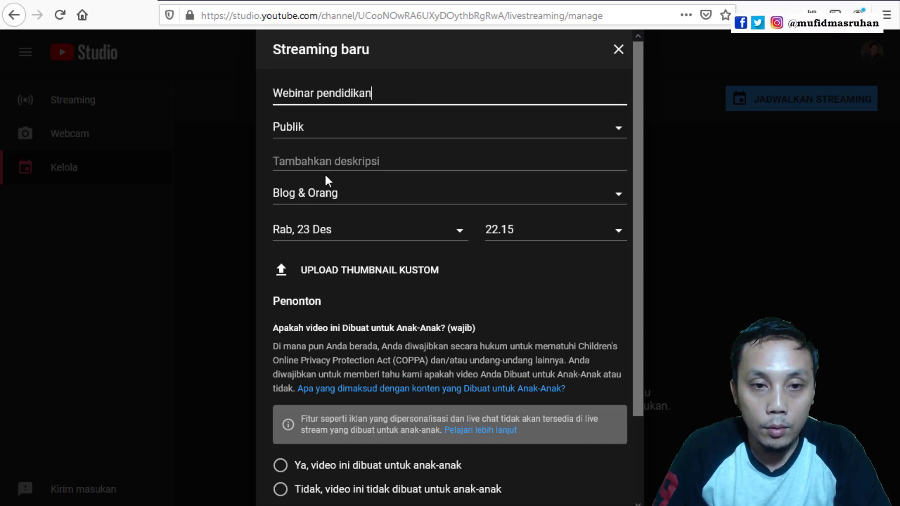
left_click(320, 135)
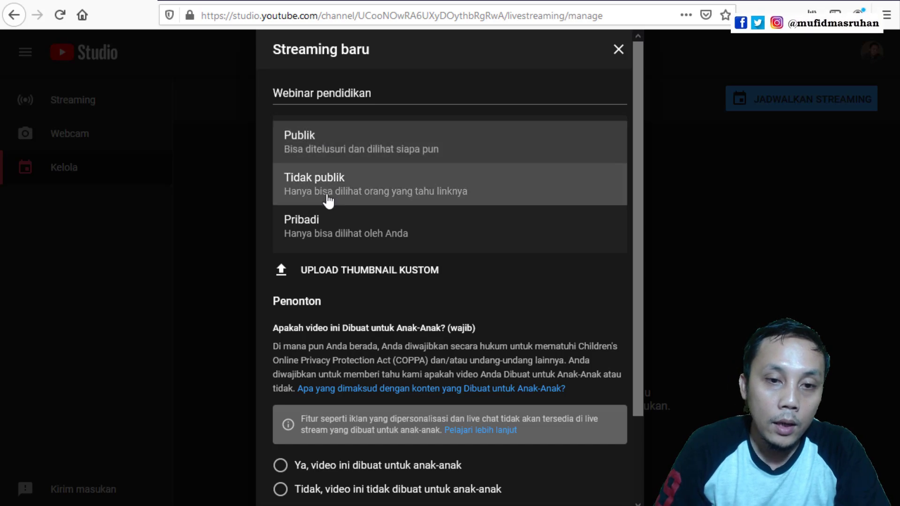
left_click(311, 140)
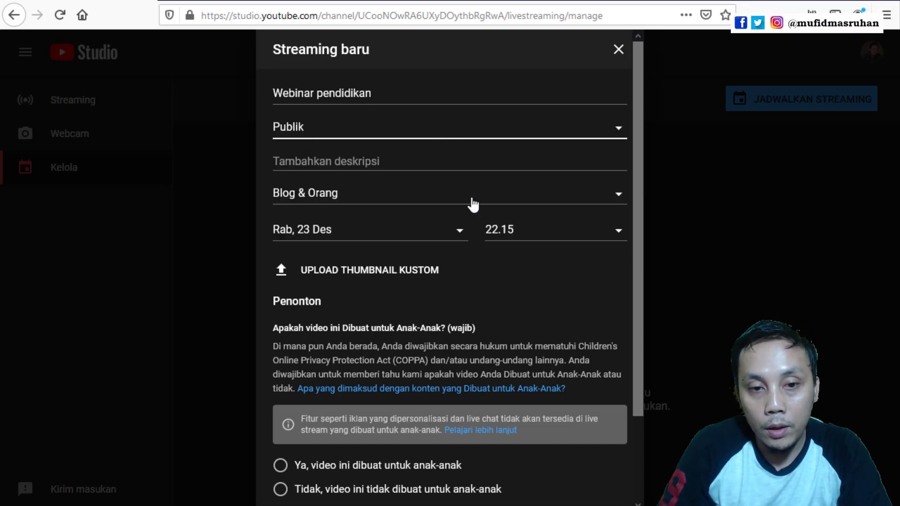
Schedule the stream for Thursday, 24 December 2020 at 08.00.
left_click(359, 237)
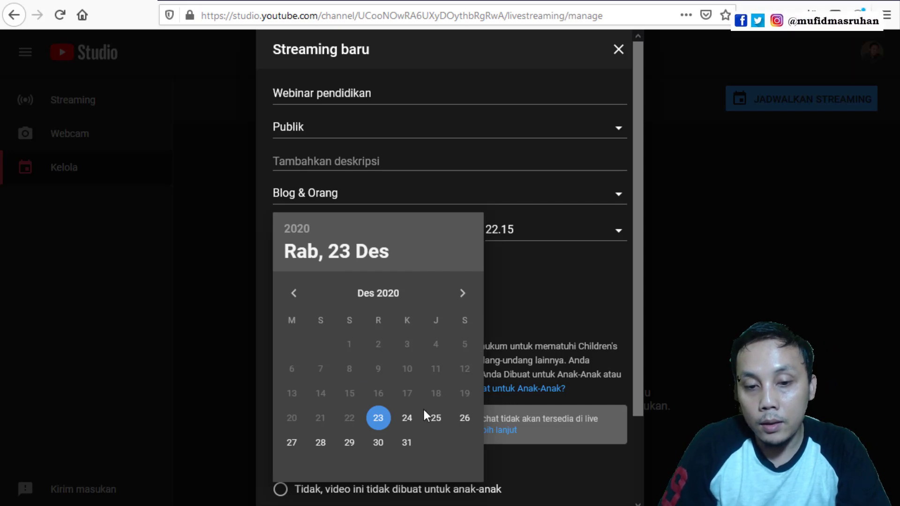
left_click(407, 418)
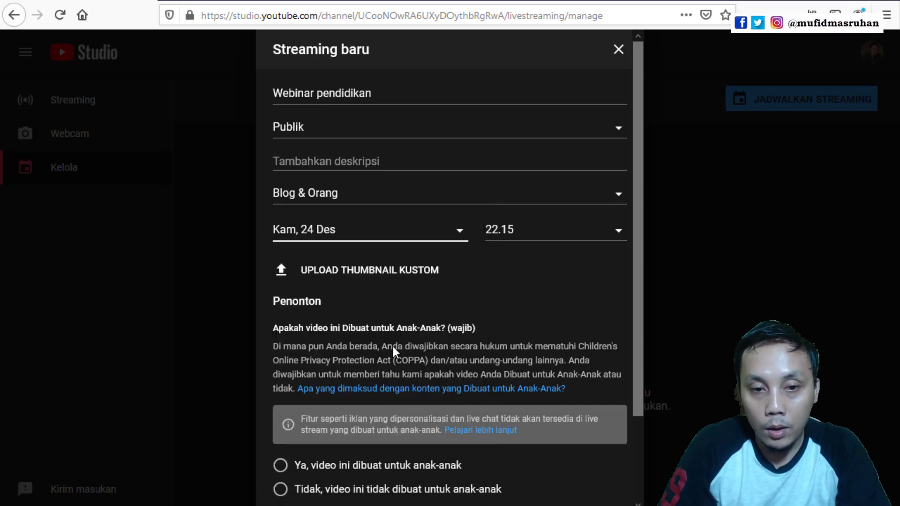
left_click(578, 241)
scroll(539, 328, "up", 20)
scroll(539, 316, "up", 20)
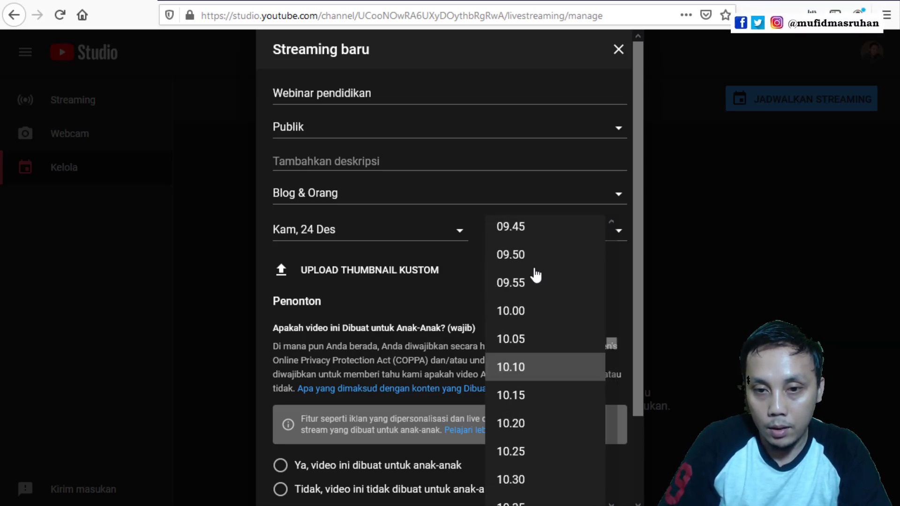
scroll(536, 275, "up", 15)
scroll(534, 401, "down", 6)
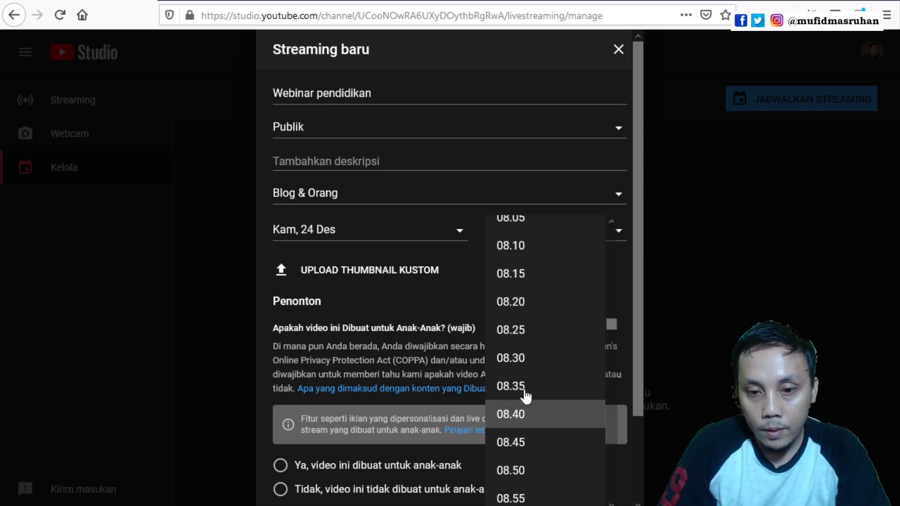
scroll(528, 255, "up", 2)
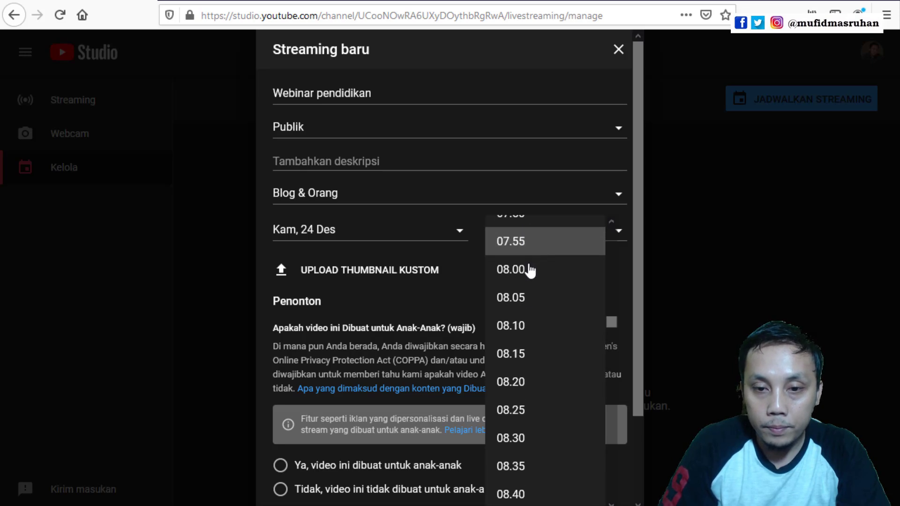
left_click(520, 270)
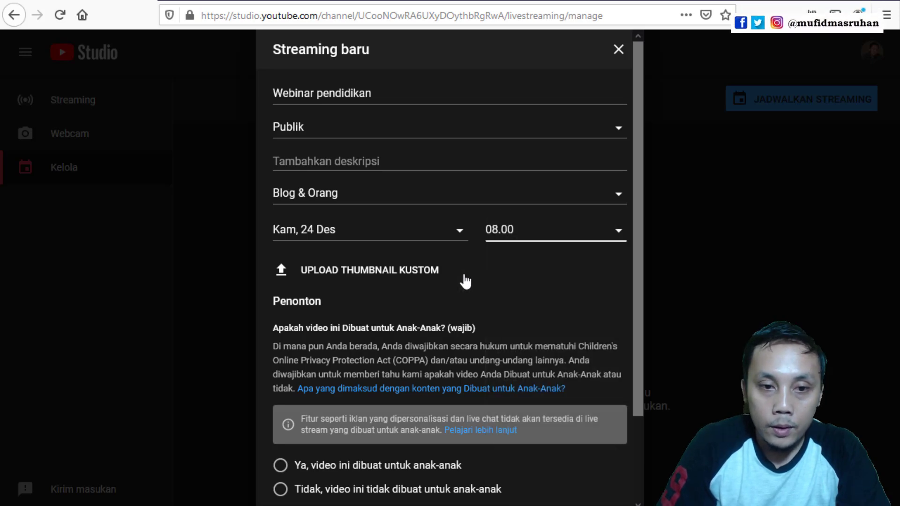
Upload the image "SMK Muh 2 Kediri" from the Downloads folder as the stream's custom thumbnail.
left_click(309, 278)
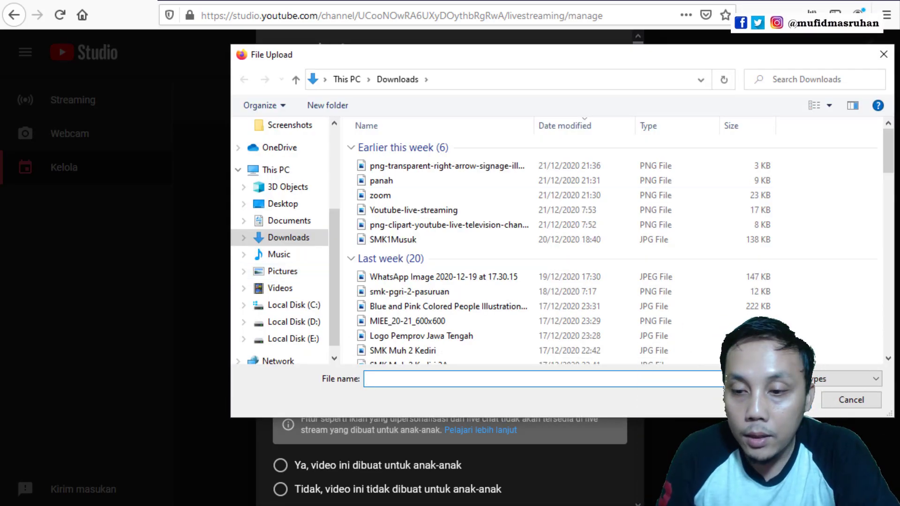
left_click(855, 401)
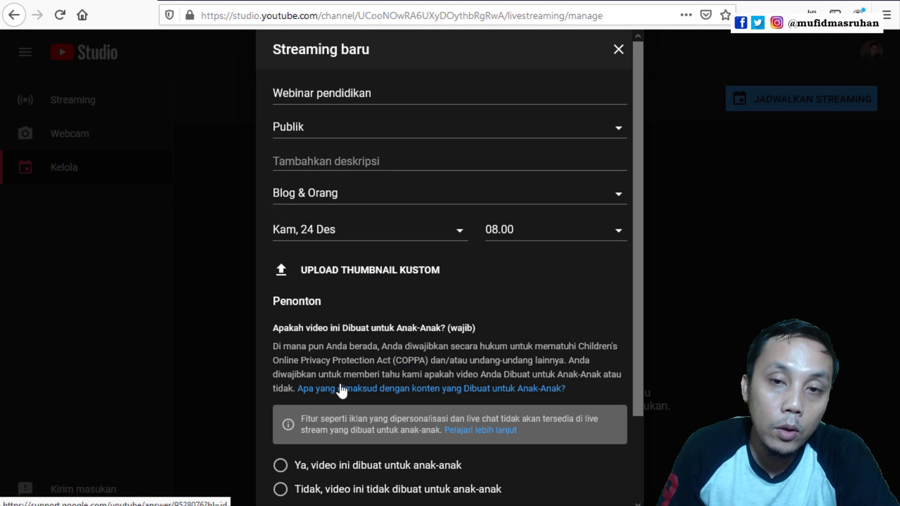
left_click(290, 271)
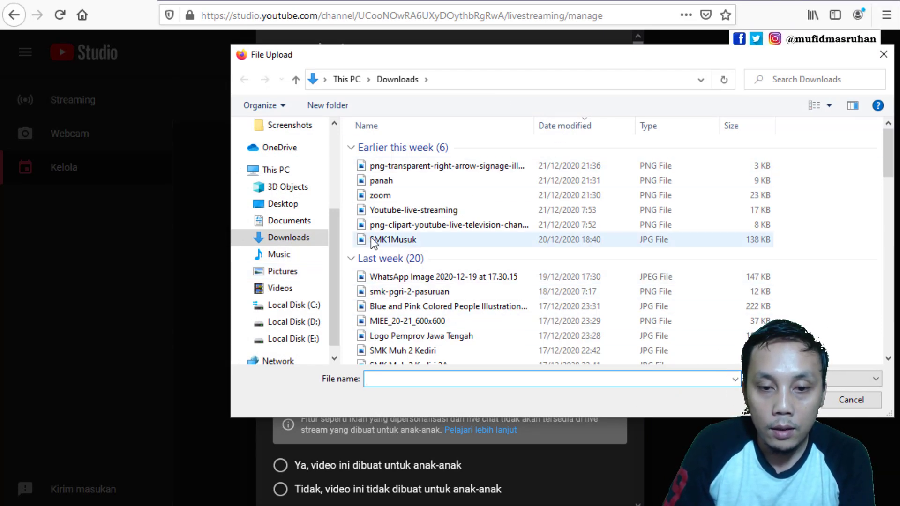
double_click(412, 350)
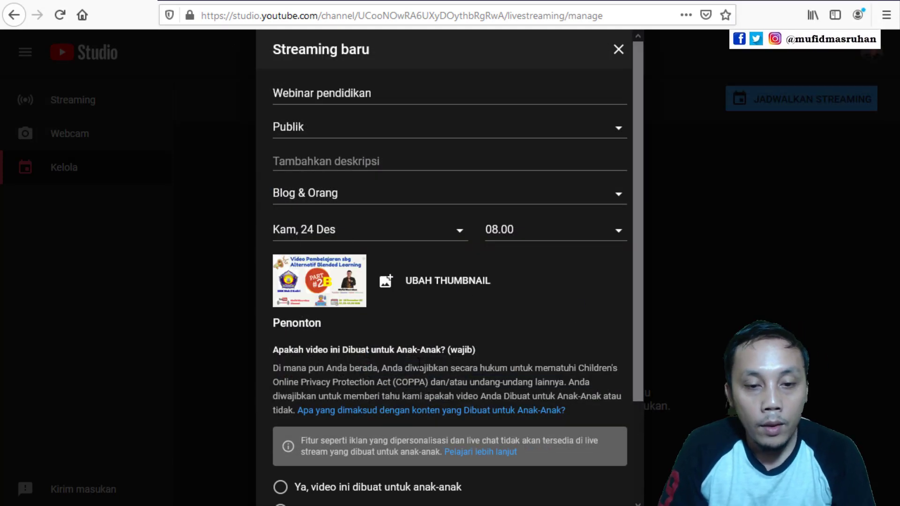
Mark the video as not made for kids and create the scheduled stream.
scroll(421, 338, "down", 2)
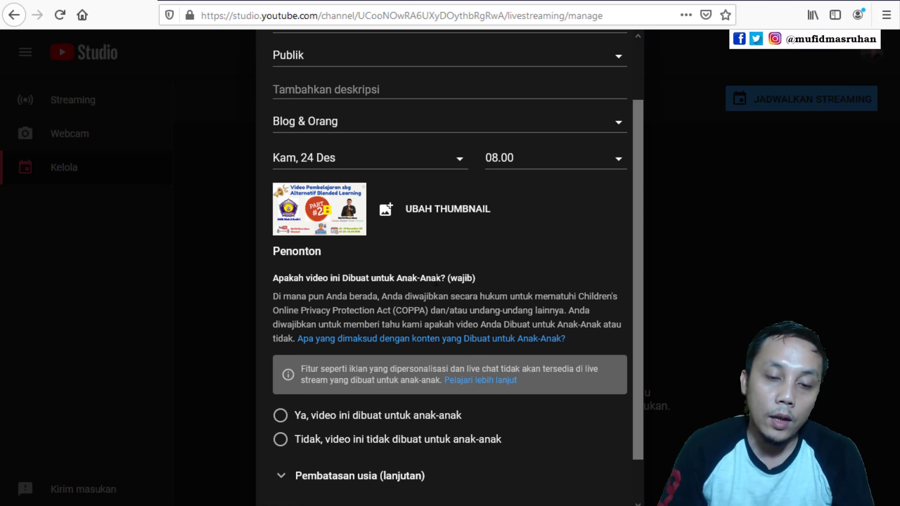
scroll(428, 288, "down", 1)
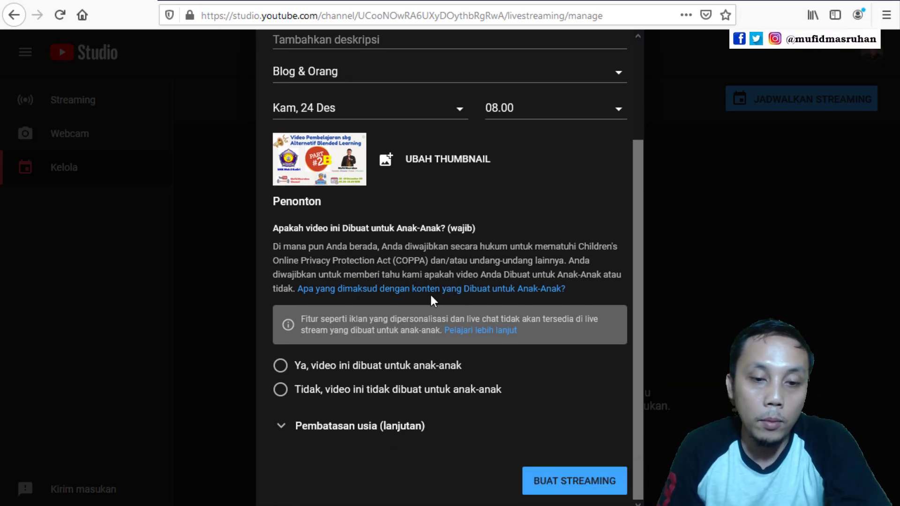
left_click(280, 390)
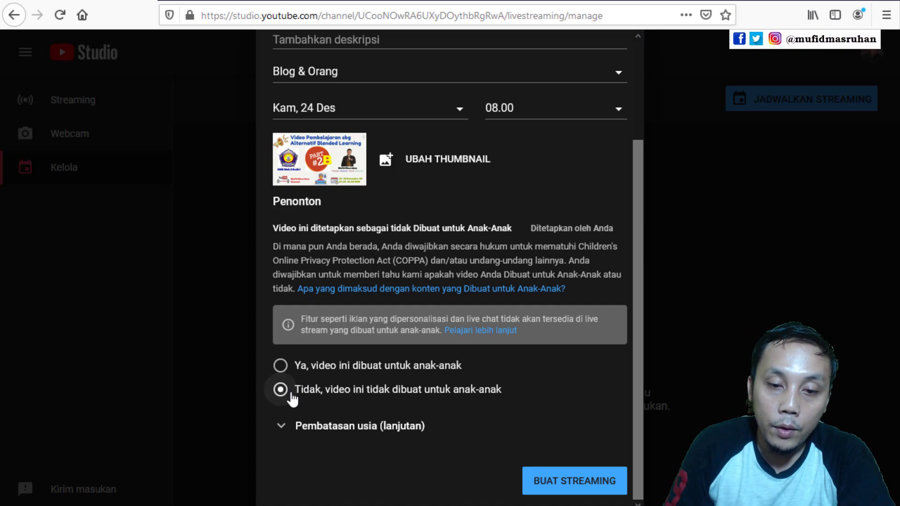
scroll(347, 408, "down", 3)
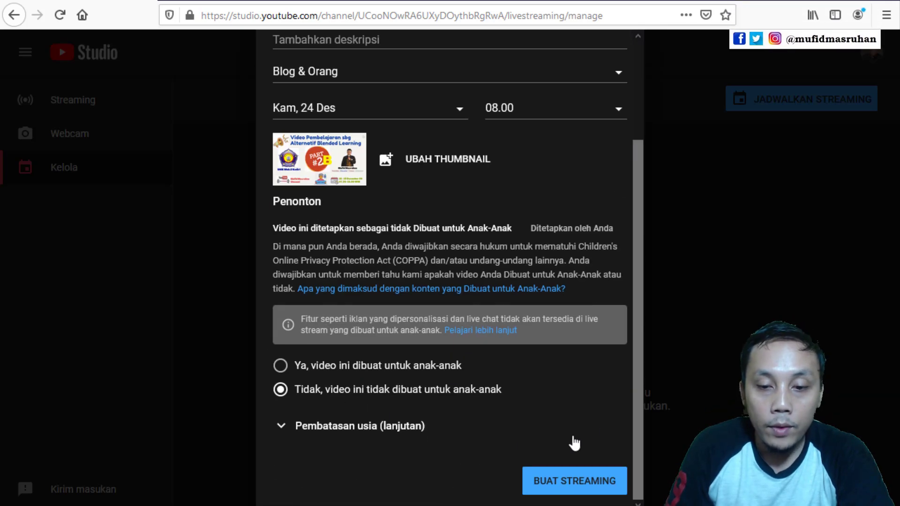
left_click(603, 477)
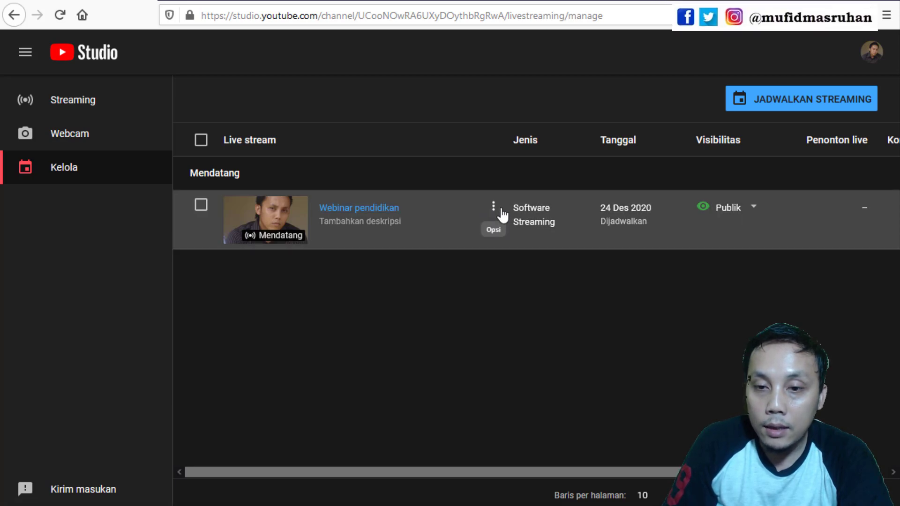
Open the upcoming "Webinar pendidikan" stream's control room from the list of scheduled streams.
left_click(493, 206)
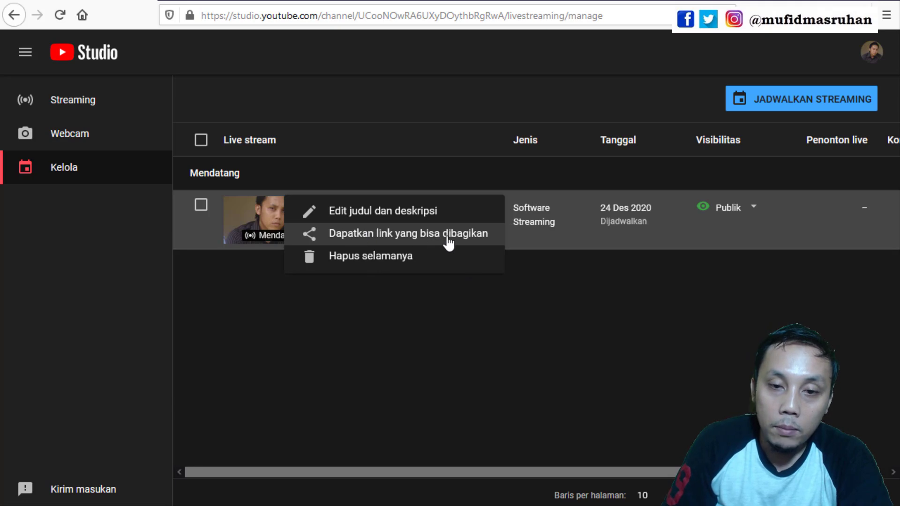
left_click(595, 330)
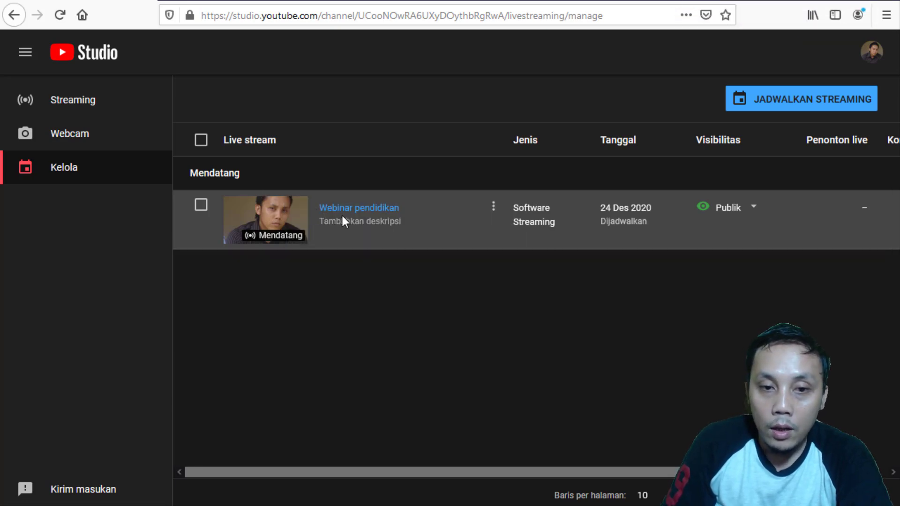
left_click(365, 208)
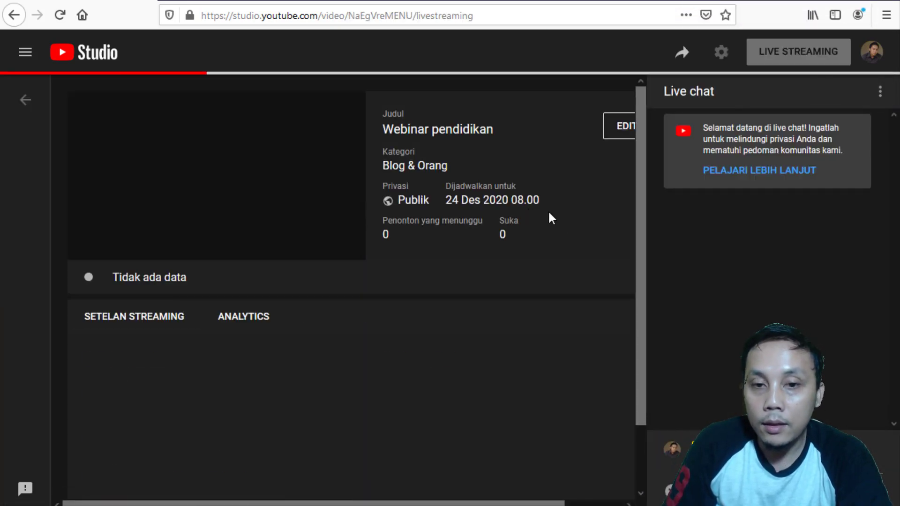
Copy the live stream's shareable video link and close the sharing dialog.
left_click(682, 56)
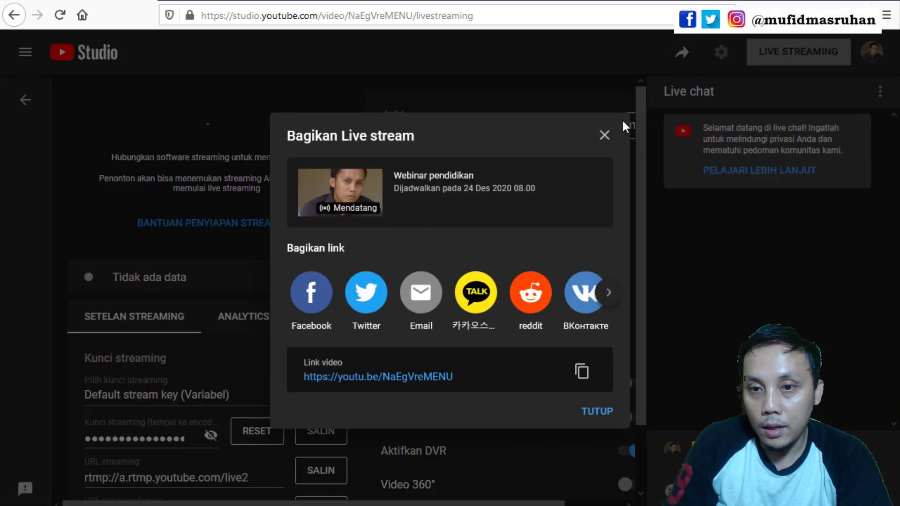
left_click(602, 134)
left_click(682, 53)
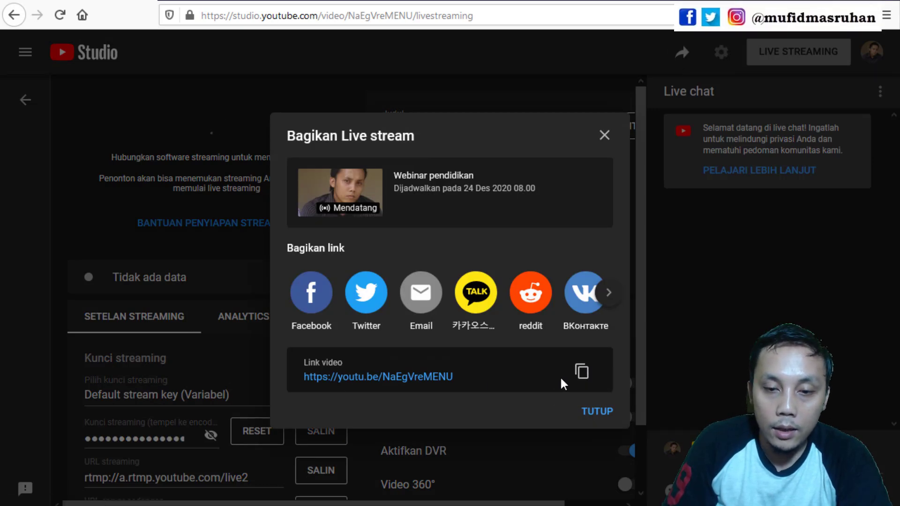
left_click(581, 372)
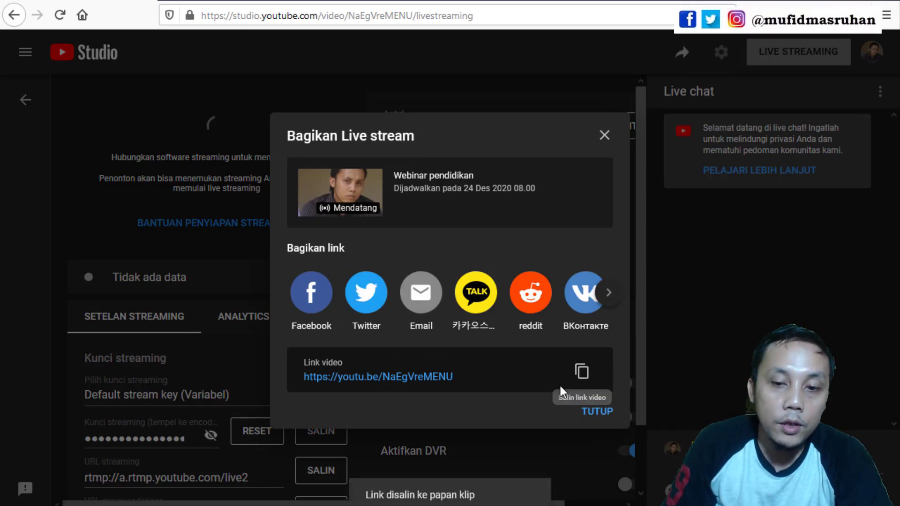
left_click(614, 140)
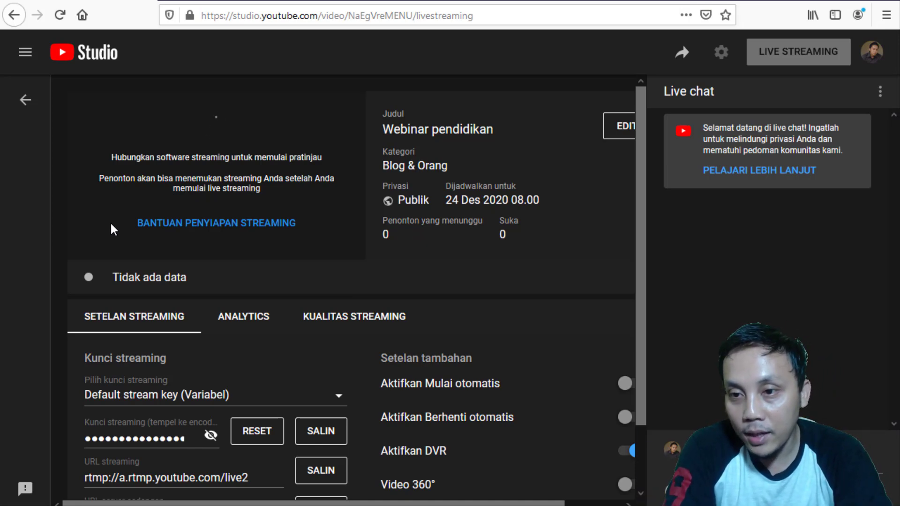
Review the stream key, streaming URL, backup server URL and latency options in the streaming settings.
scroll(187, 305, "down", 3)
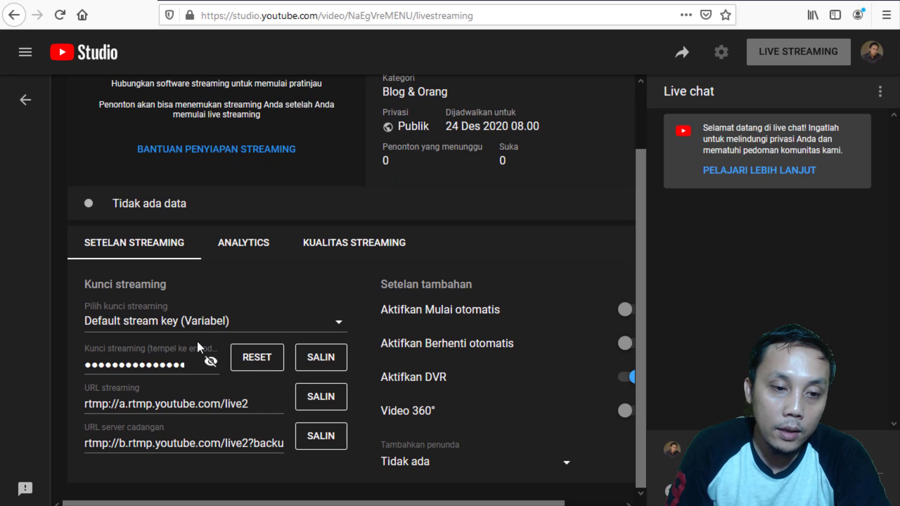
scroll(253, 333, "down", 2)
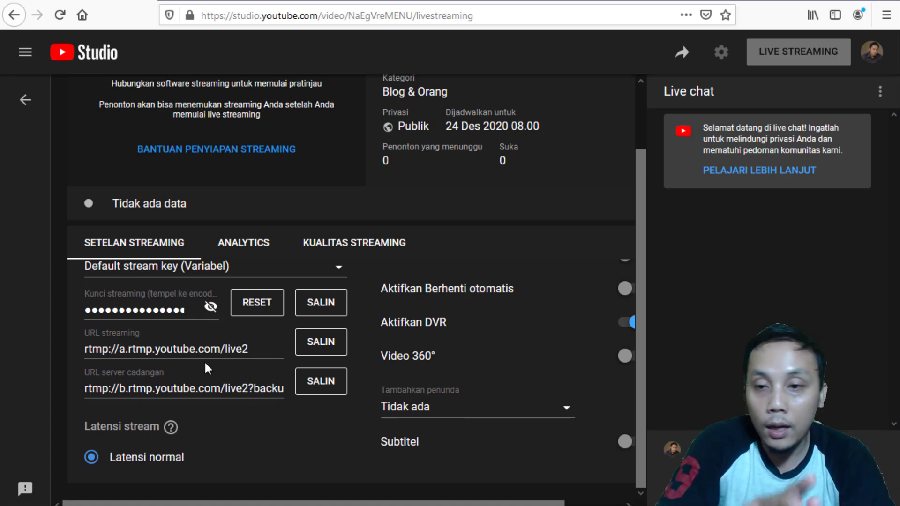
scroll(165, 338, "up", 2)
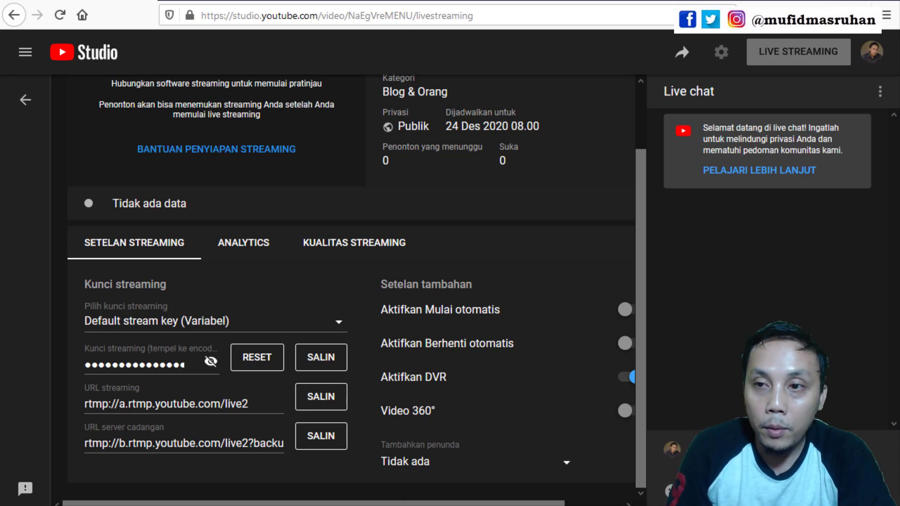
Switch from the browser to Cisco Webex Meetings and start a meeting using computer audio.
left_click(819, 1)
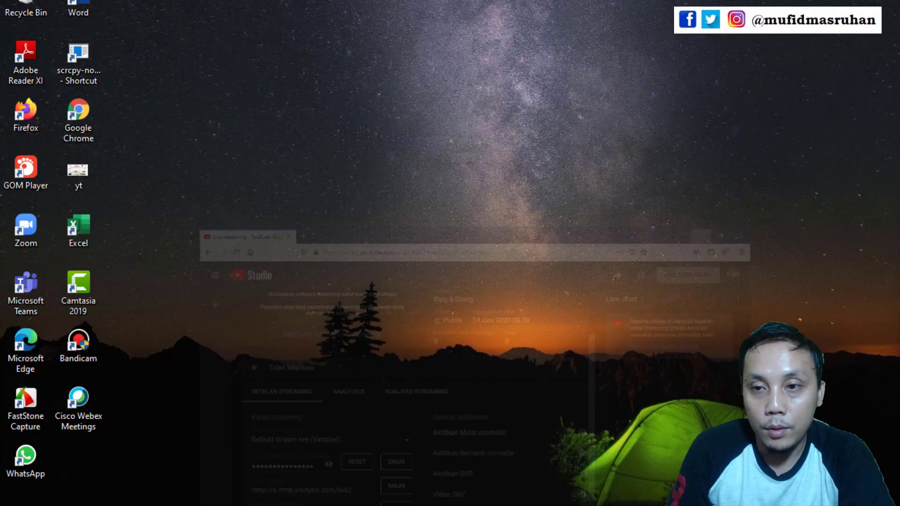
double_click(83, 403)
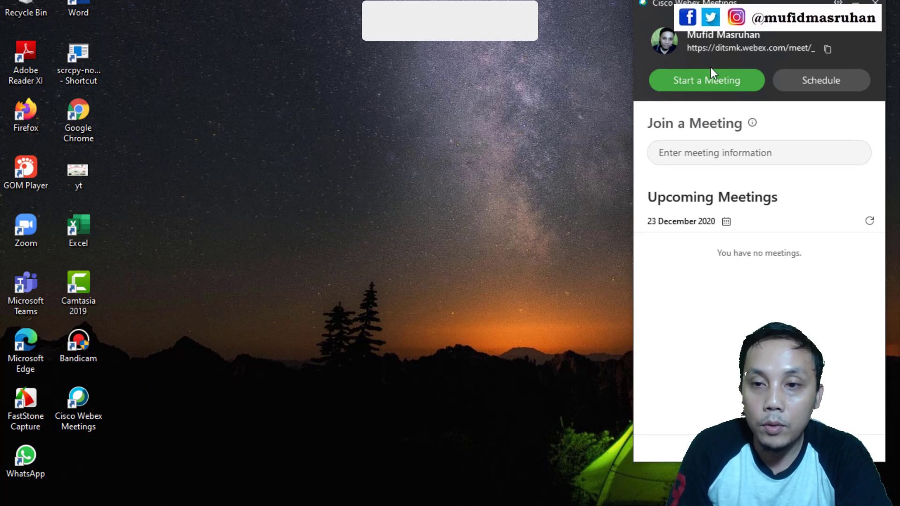
left_click(698, 81)
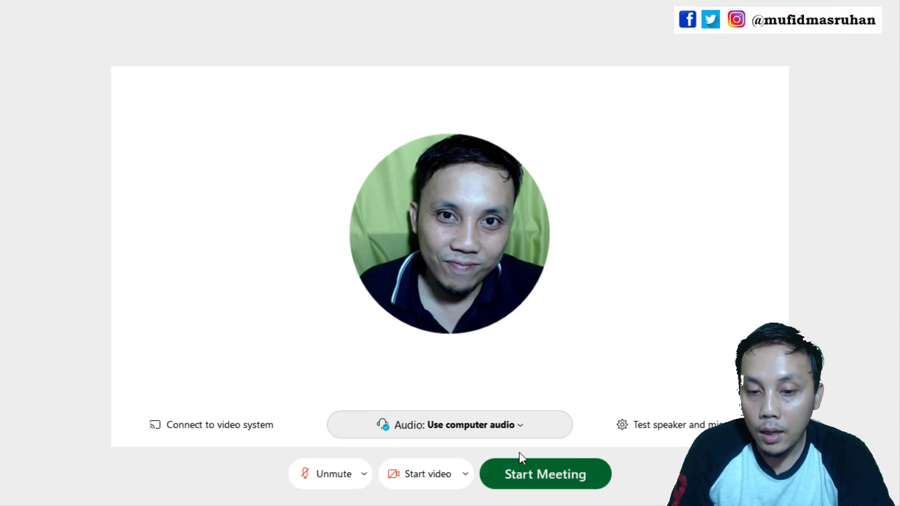
left_click(565, 470)
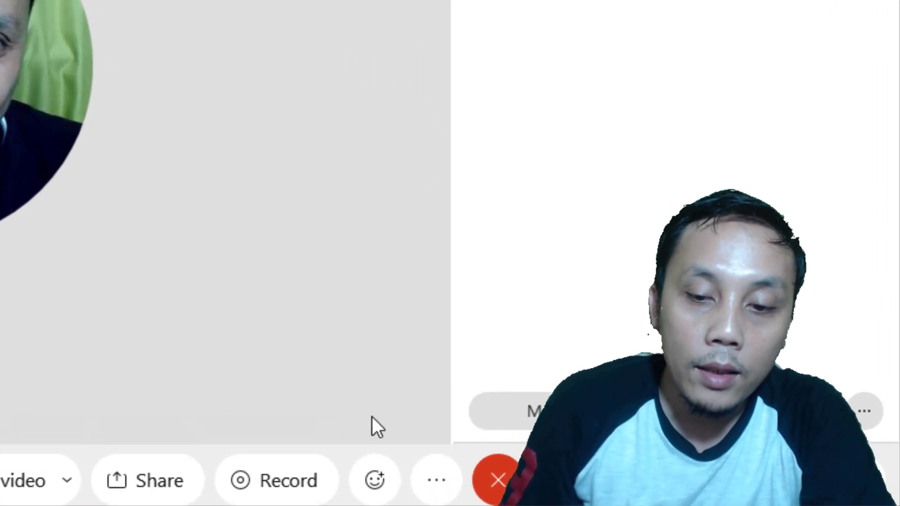
Set up live streaming of the meeting to another streaming service and enter "Youtube" as the streaming service.
left_click(437, 476)
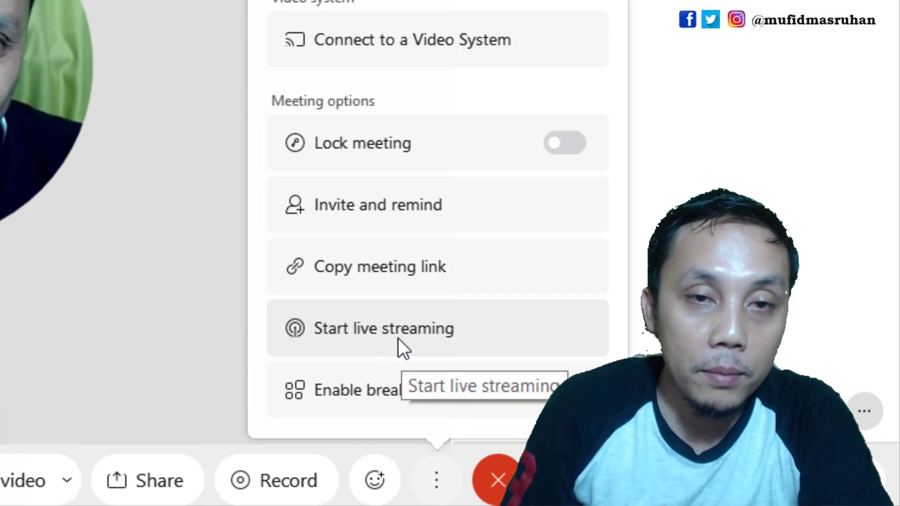
left_click(397, 338)
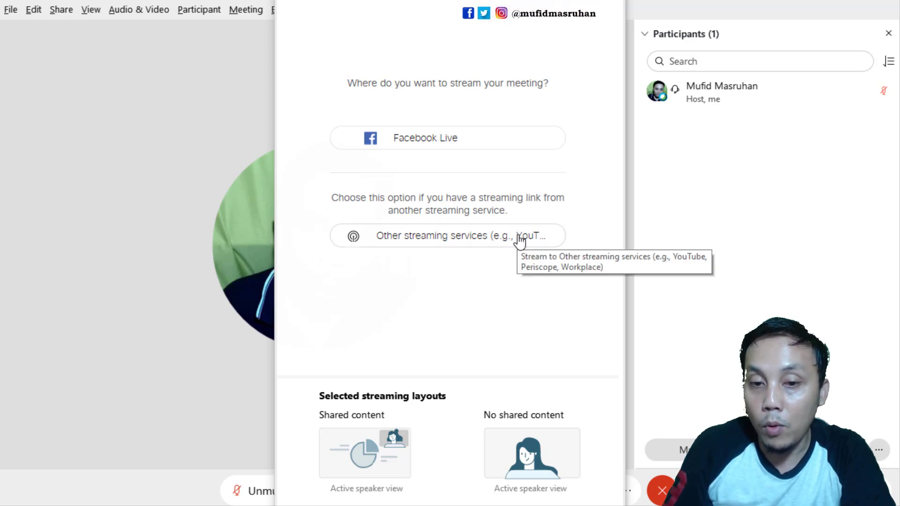
left_click(458, 235)
left_click_drag(445, 1, 636, 23)
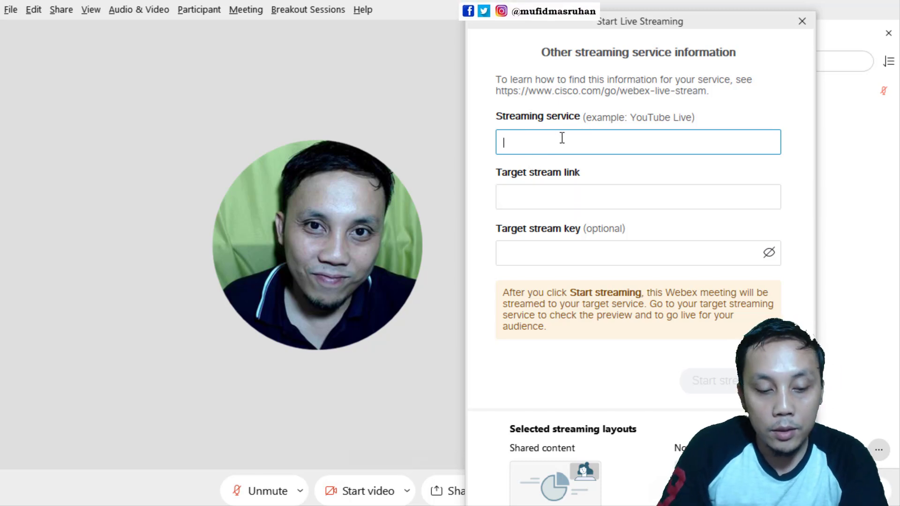
type("outube")
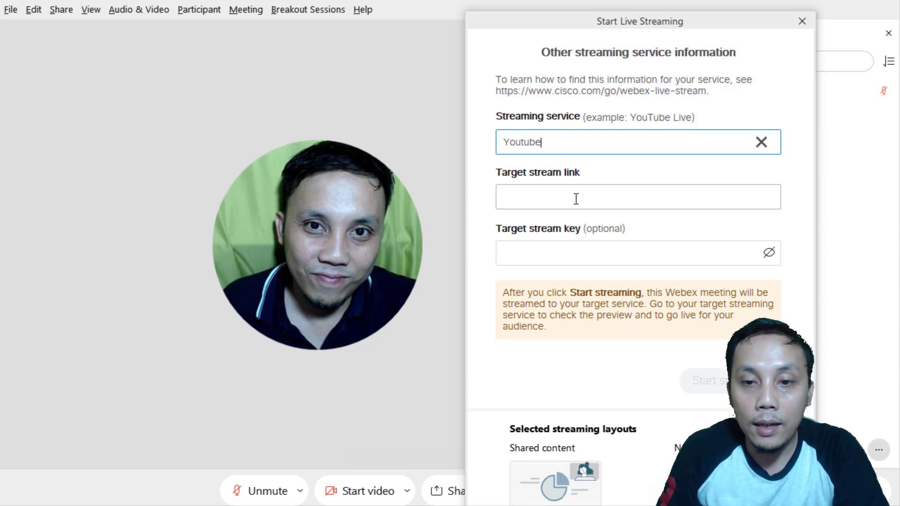
Arrange the YouTube Studio browser window beside Webex's Start Live Streaming dialog so both are accessible.
left_click(576, 199)
left_click(615, 257)
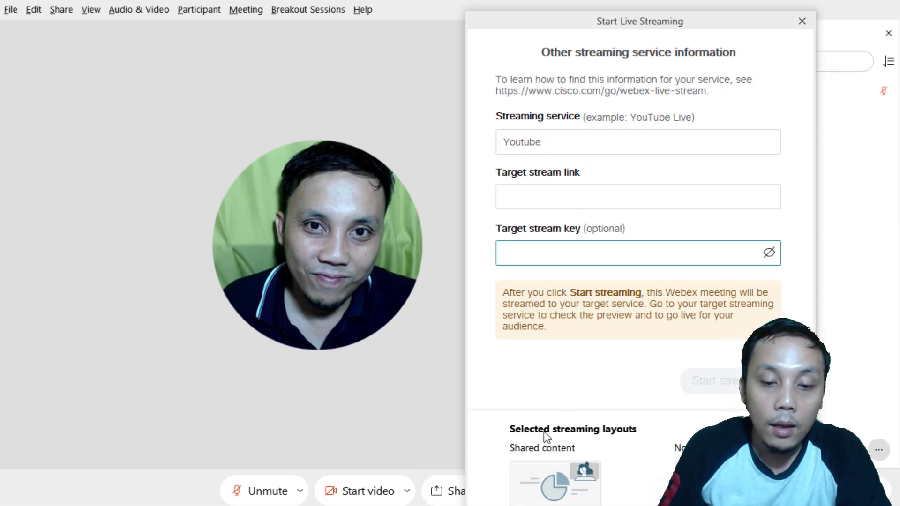
left_click(437, 505)
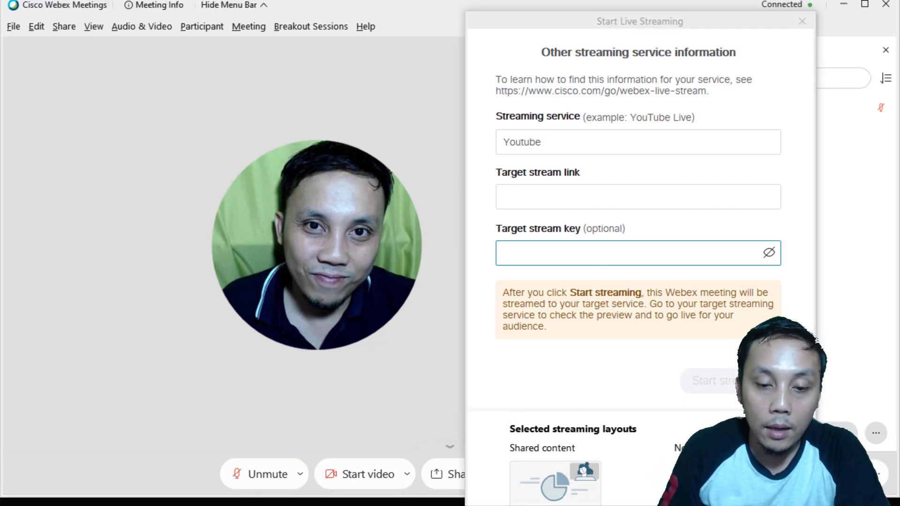
left_click(375, 505)
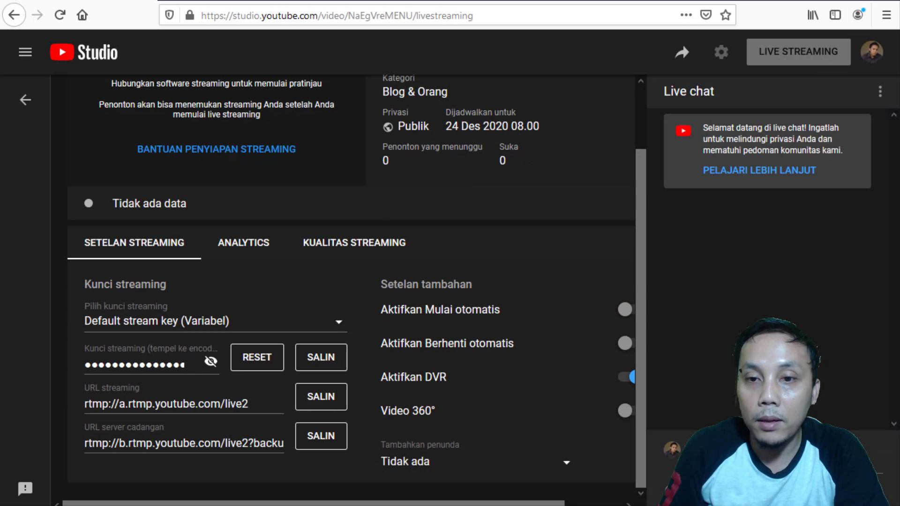
left_click_drag(508, 1, 517, 69)
left_click_drag(488, 14, 275, 16)
left_click_drag(618, 19, 702, 6)
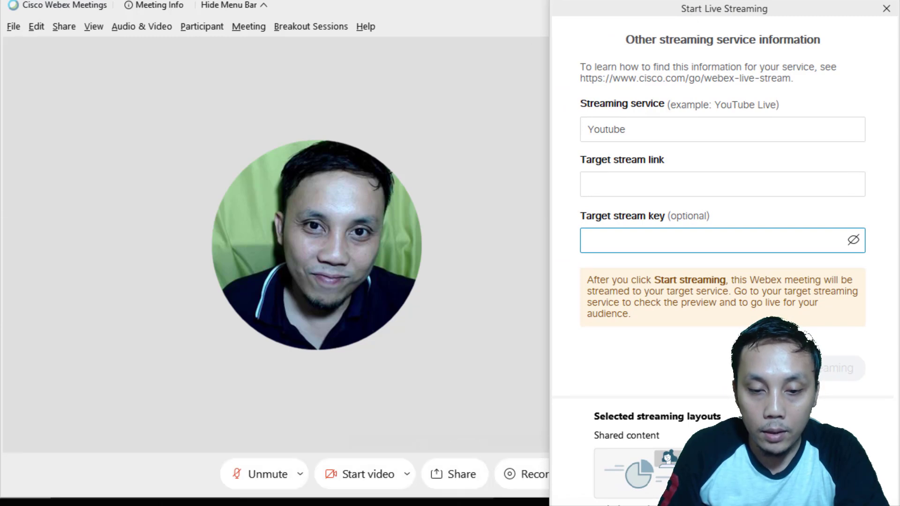
key("alt+Tab")
left_click_drag(323, 1, 379, 0)
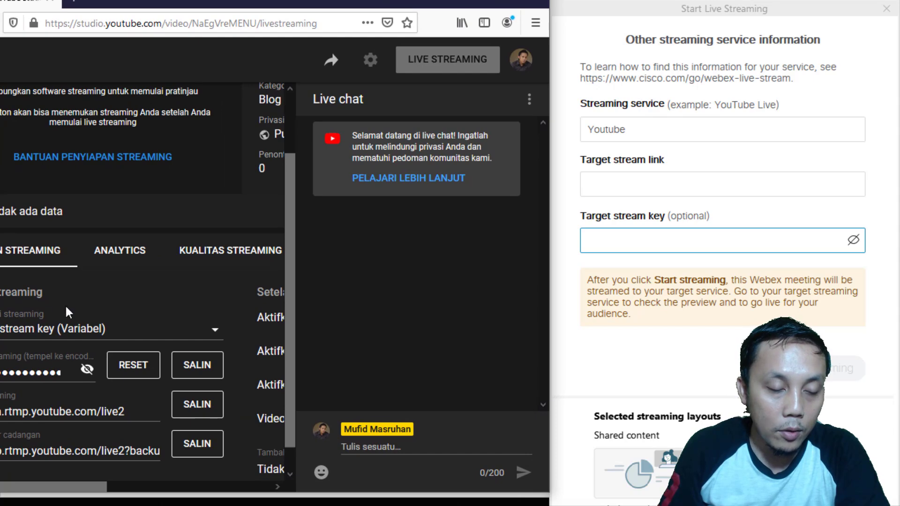
Copy the streaming URL rtmp://a.rtmp.youtube.com/live2 from YouTube Studio into Webex's target stream link.
left_click(659, 181)
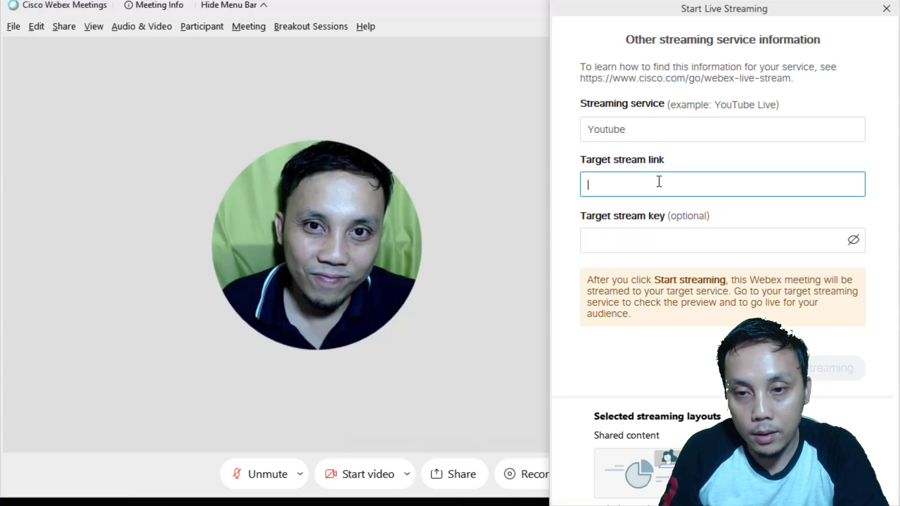
key("alt+Tab")
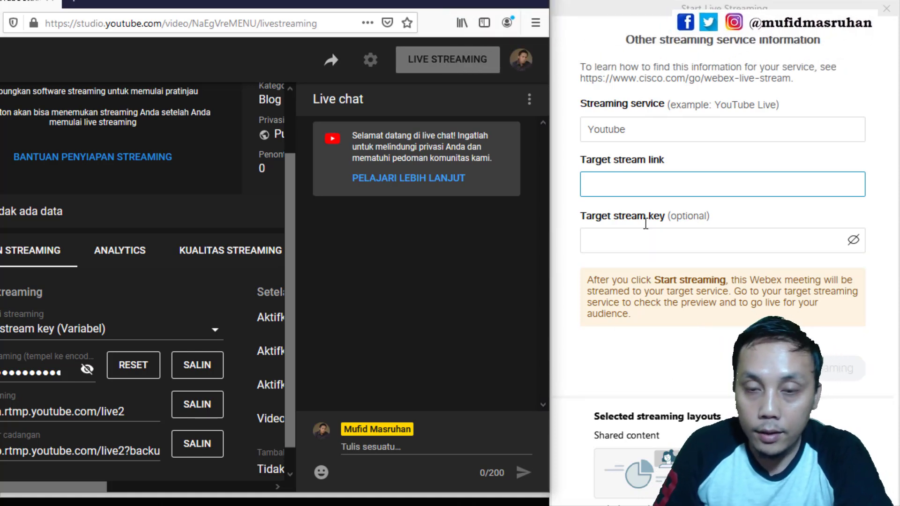
left_click(662, 183)
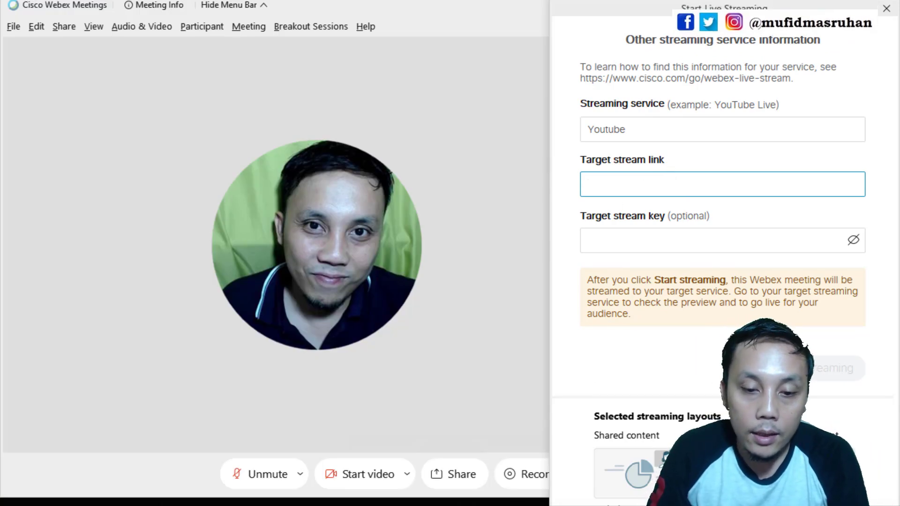
key("alt+Tab")
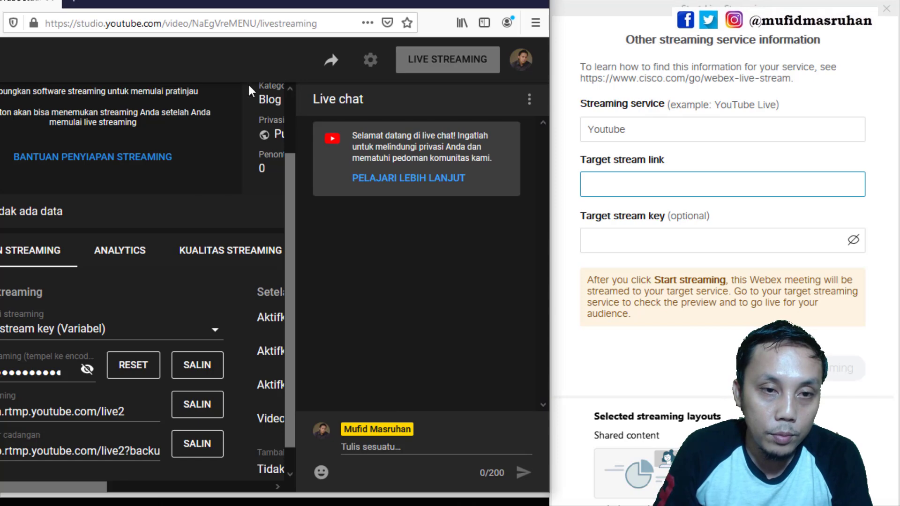
left_click_drag(261, 9, 321, 2)
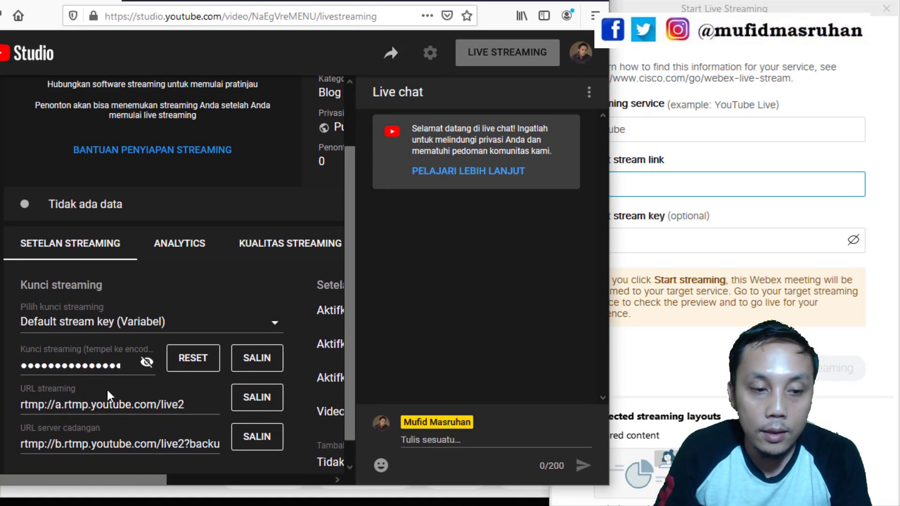
left_click(257, 399)
left_click(704, 192)
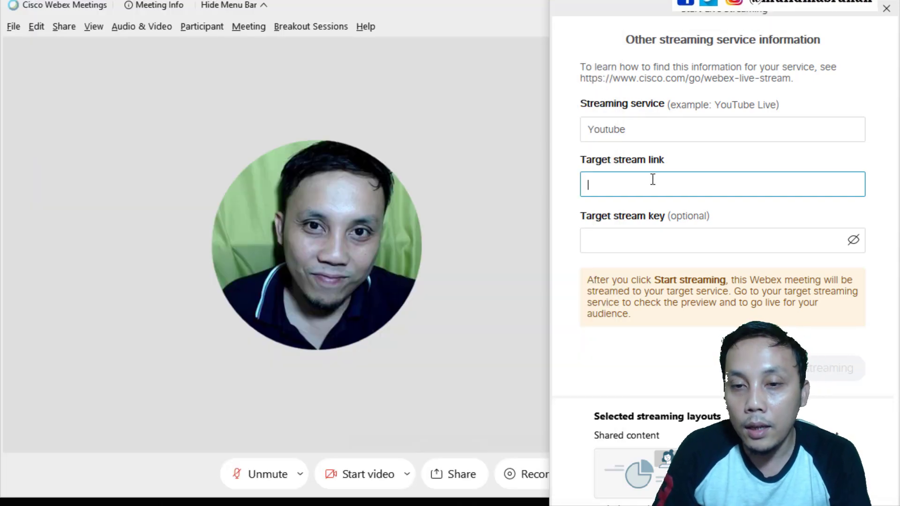
right_click(600, 183)
left_click(555, 247)
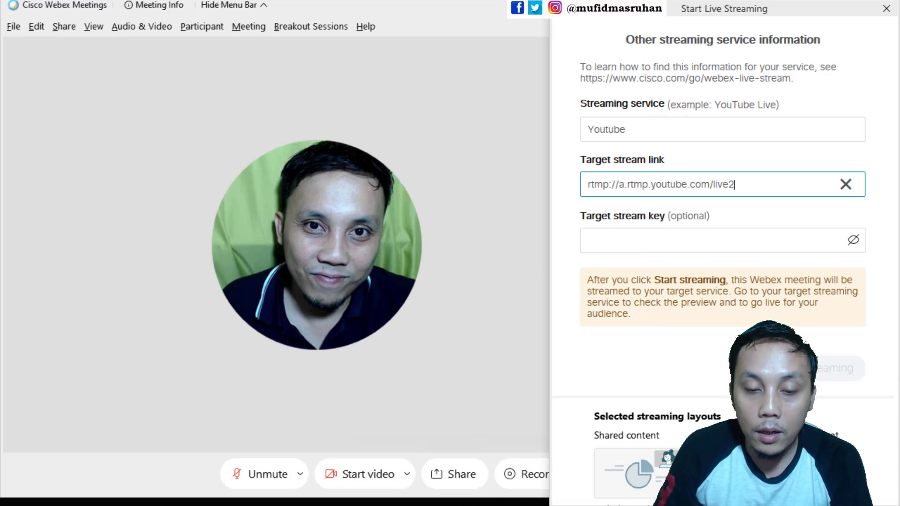
Copy the stream key from YouTube Studio and paste it as Webex's target stream key.
left_click(430, 499)
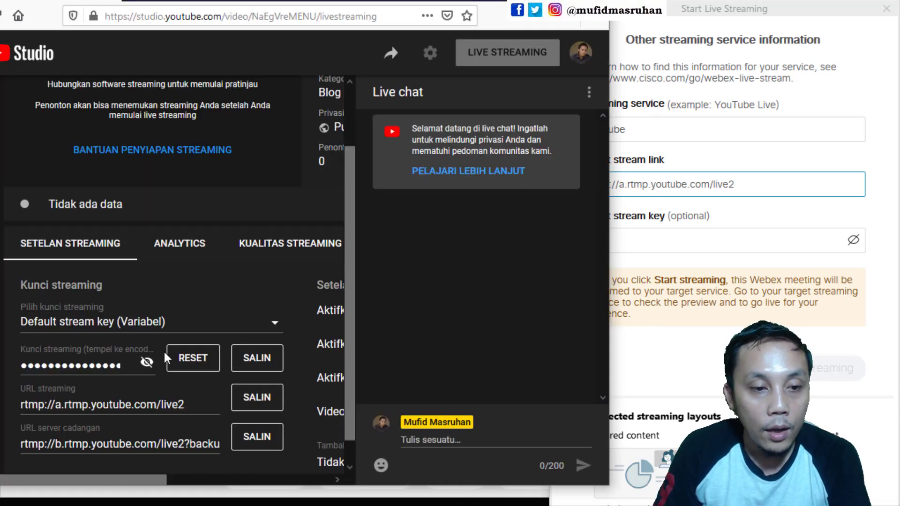
left_click(257, 358)
left_click(677, 234)
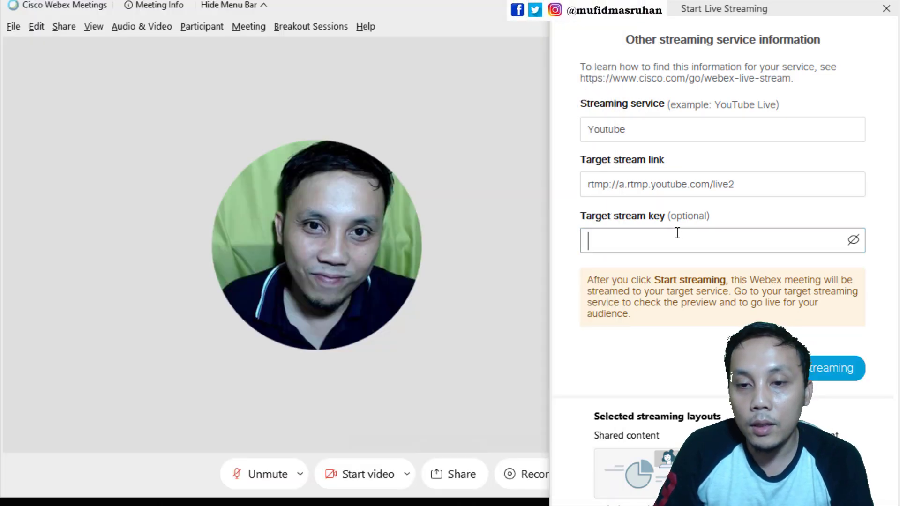
right_click(652, 243)
left_click(587, 305)
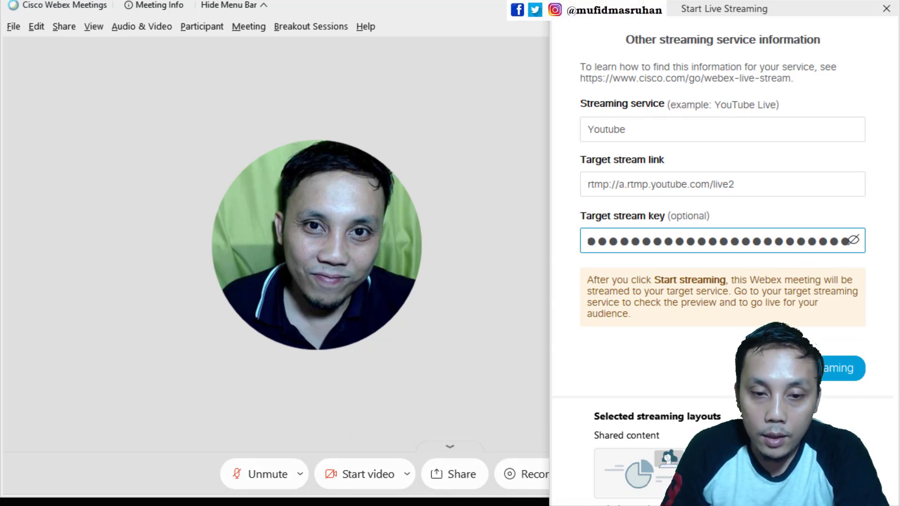
Start streaming the Webex meeting to the configured YouTube destination.
left_click(401, 483)
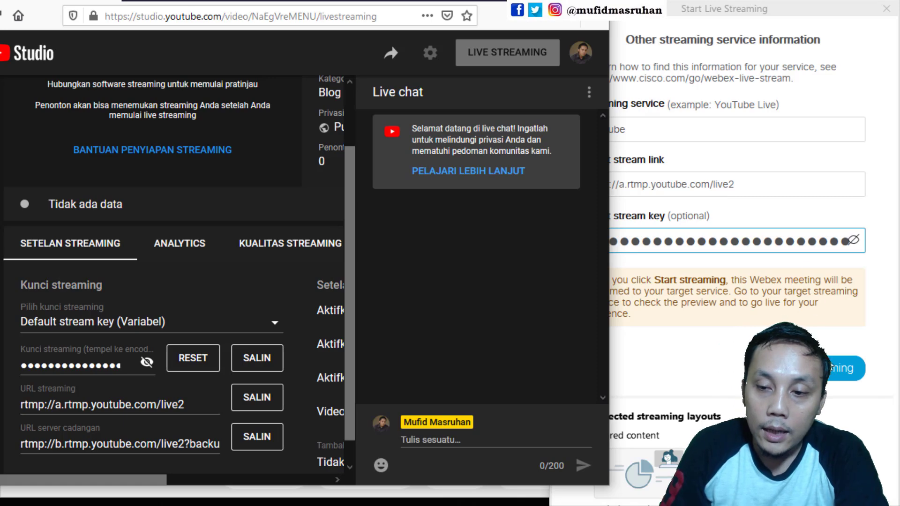
left_click(824, 344)
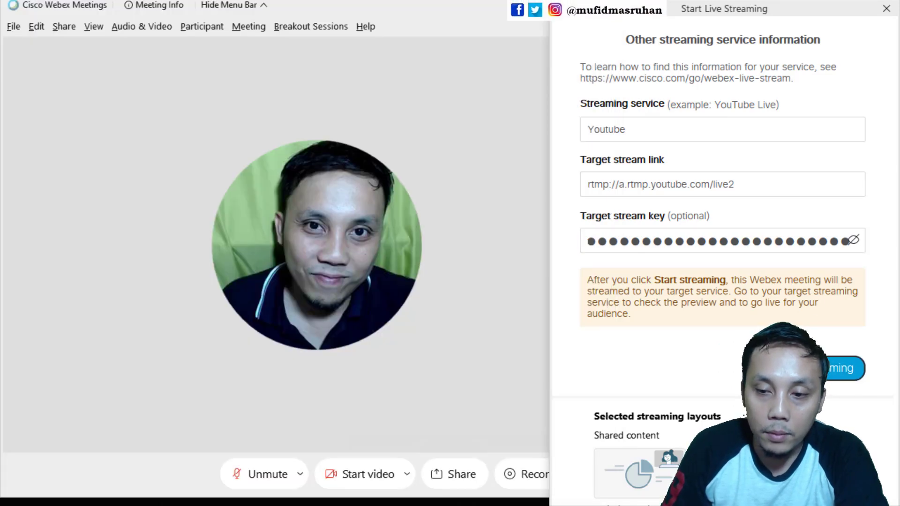
left_click(844, 368)
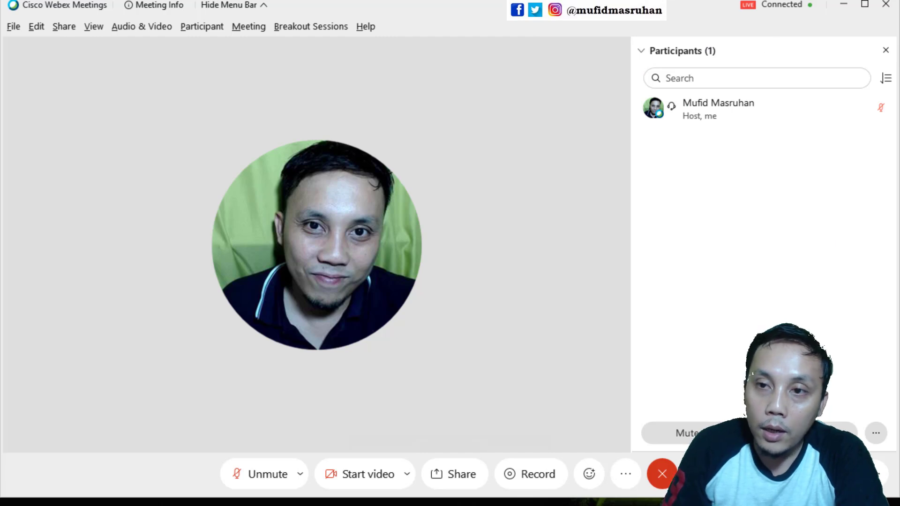
Check the live streaming details in Webex and the stream preview in YouTube Studio, dismissing the start-streaming hint.
left_click(750, 6)
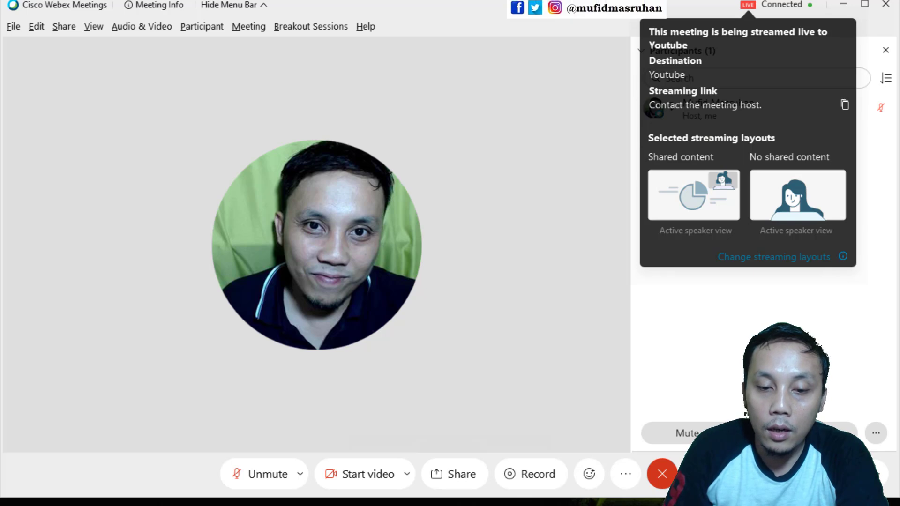
left_click(431, 505)
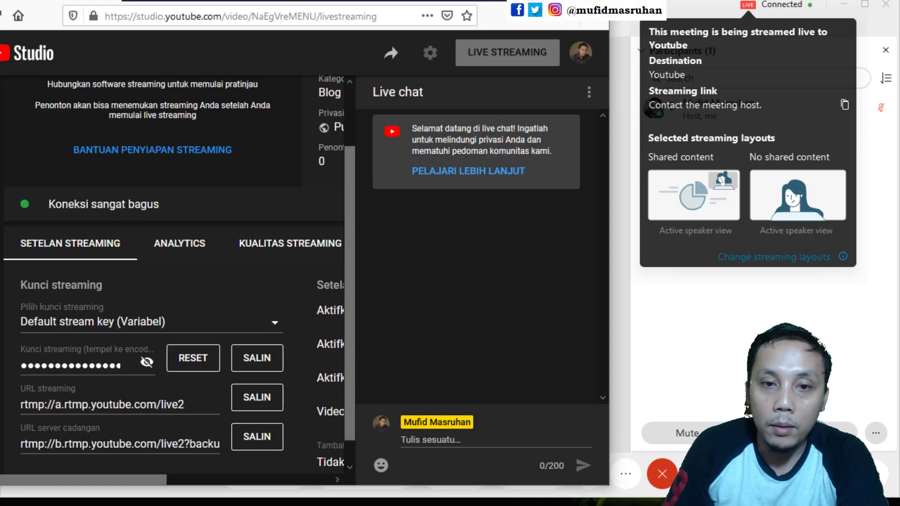
left_click(562, 1)
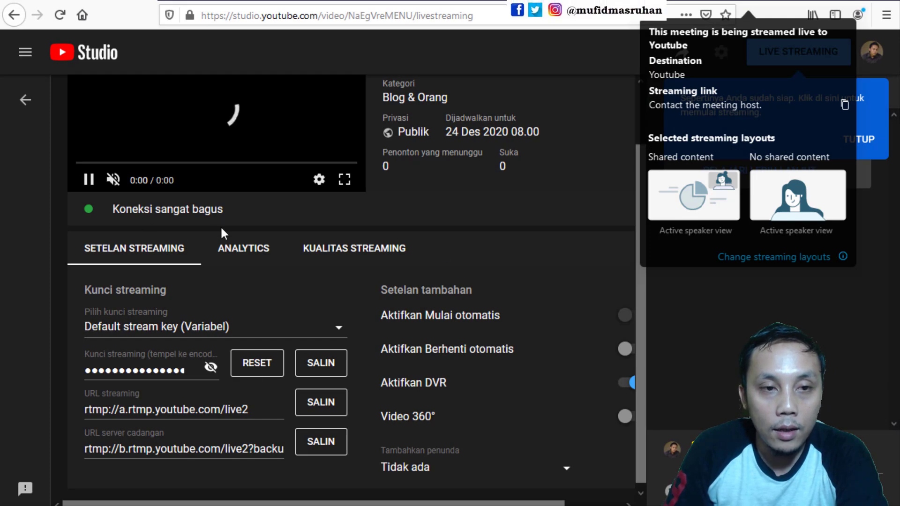
scroll(220, 225, "up", 3)
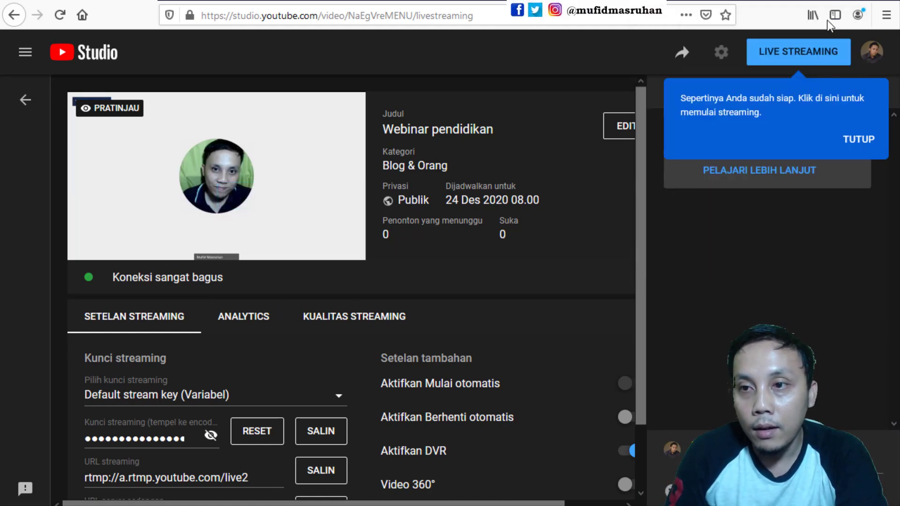
left_click(864, 1)
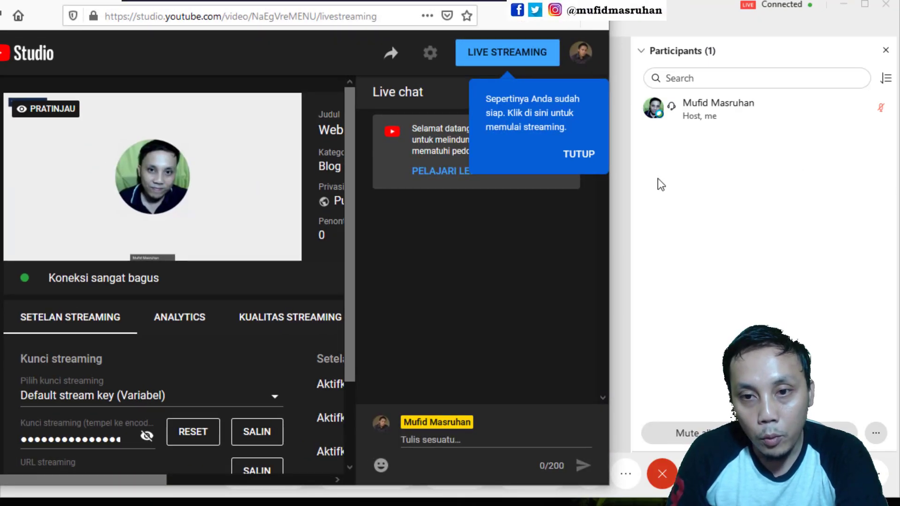
left_click(580, 155)
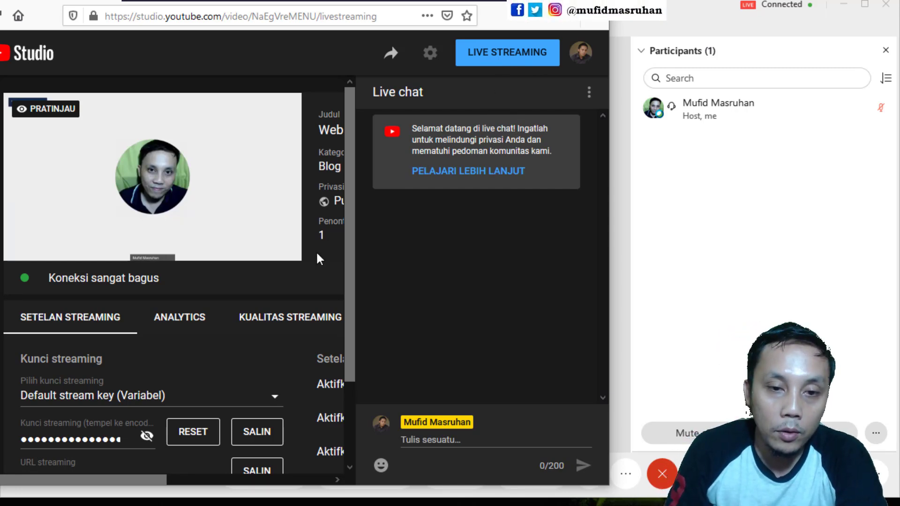
View the live stream's share link in the maximized YouTube Studio control room and close the sharing dialog.
left_click(560, 1)
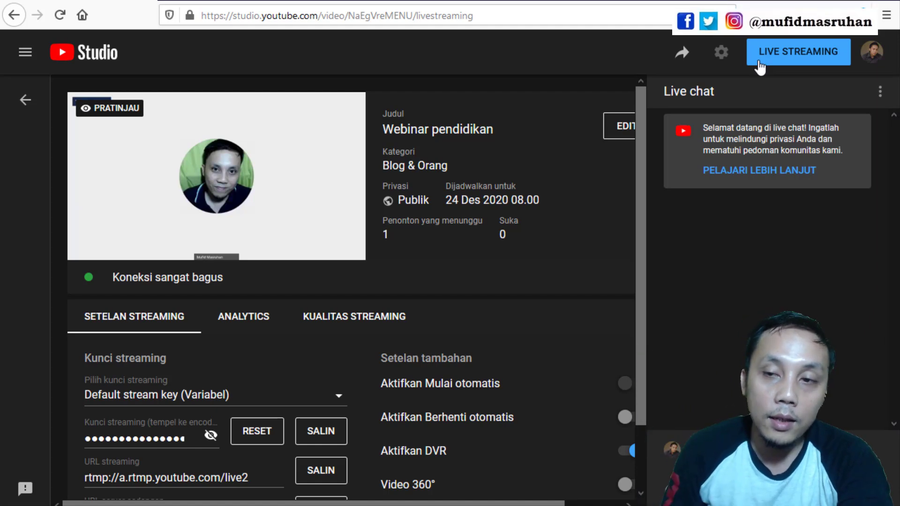
left_click(682, 52)
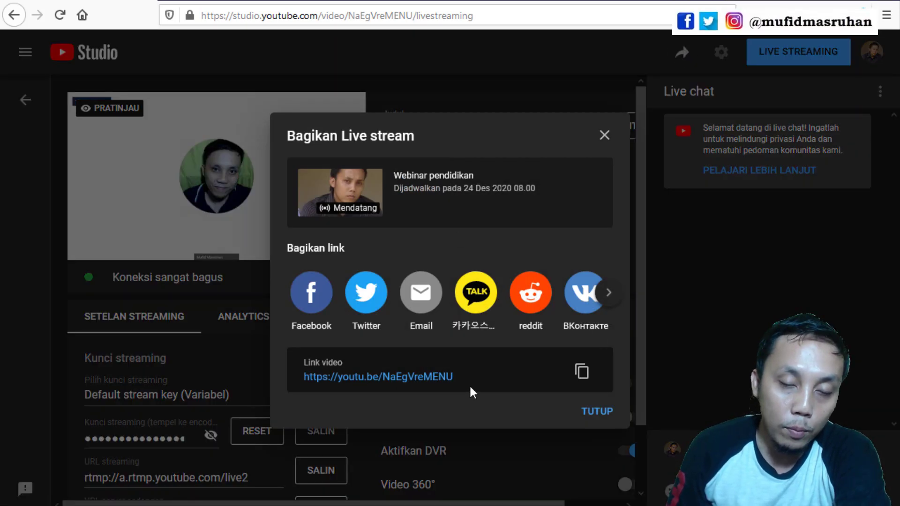
left_click(604, 136)
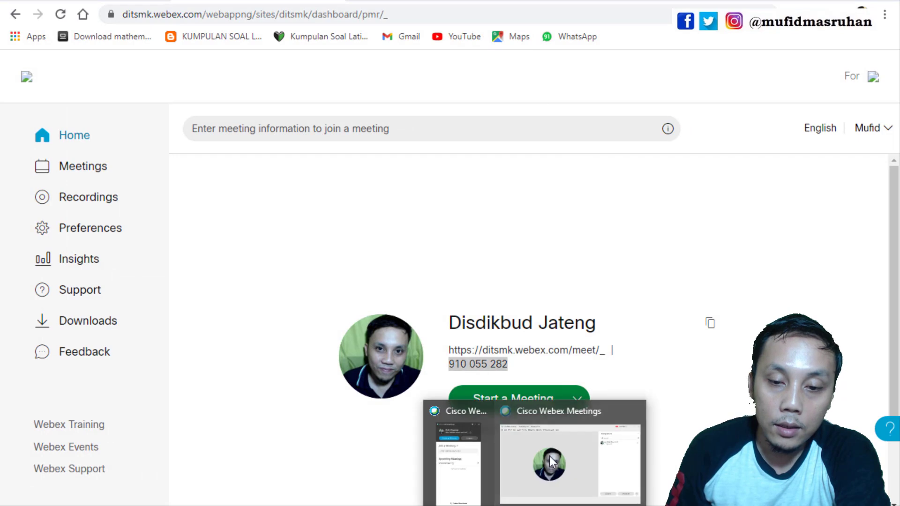
Switch back to the running Webex meeting and open its additional meeting options.
left_click(552, 427)
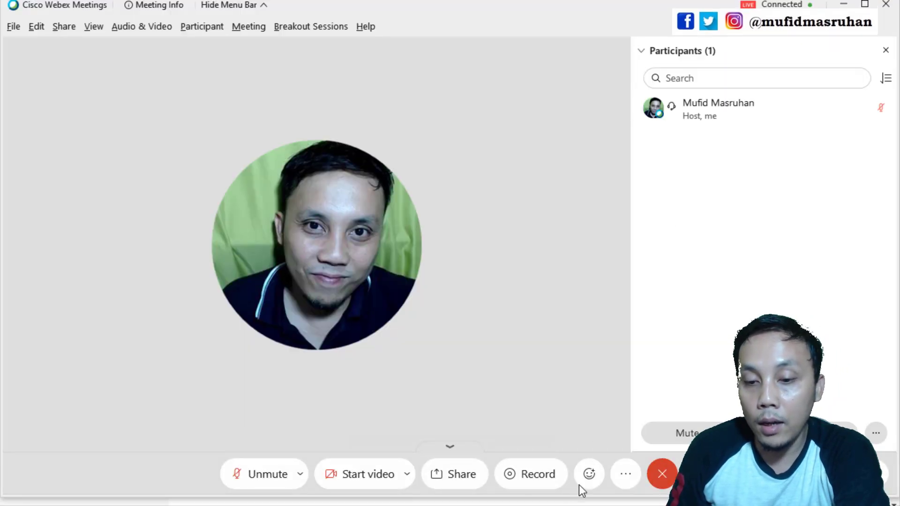
left_click(624, 483)
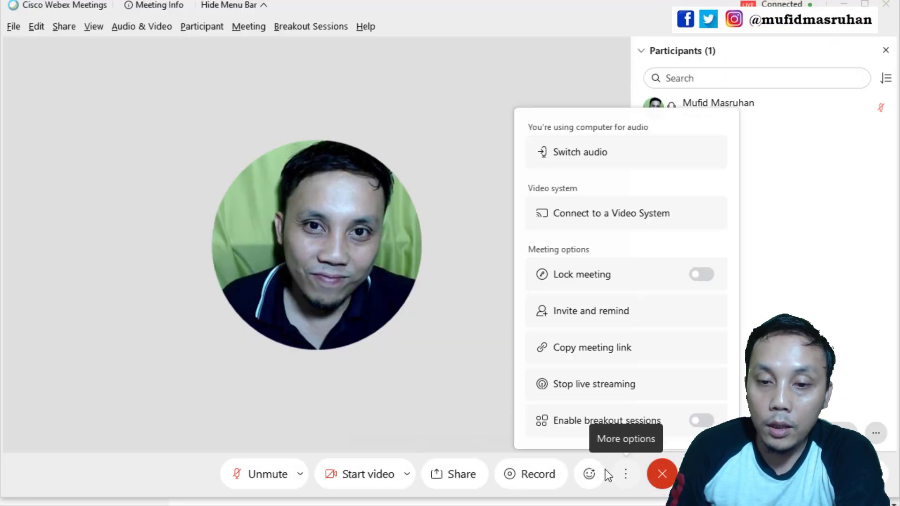